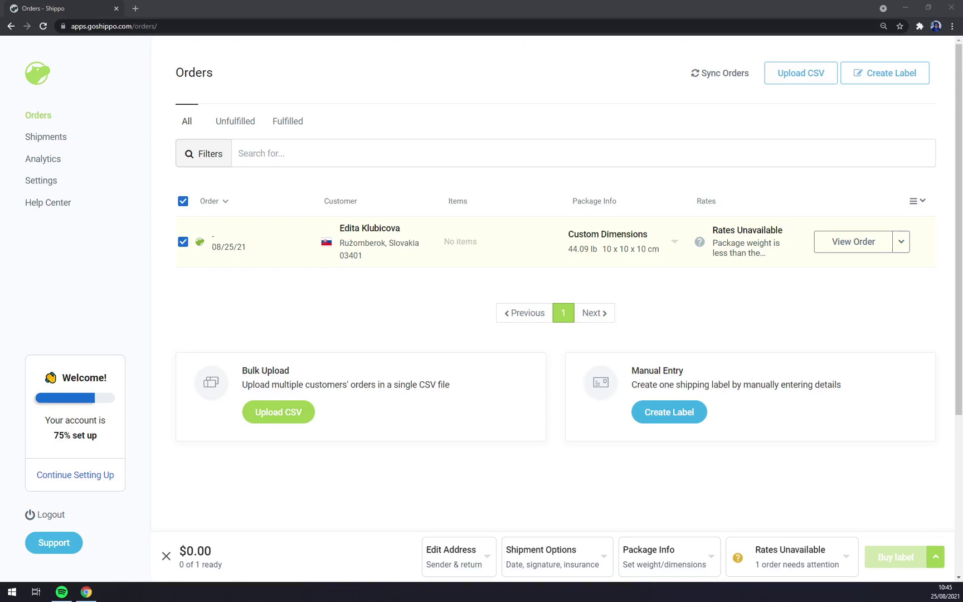
Bring the Shippo browser window to the front and scroll through the current page.
{"action": "left_click", "coordinate": [207, 50]}
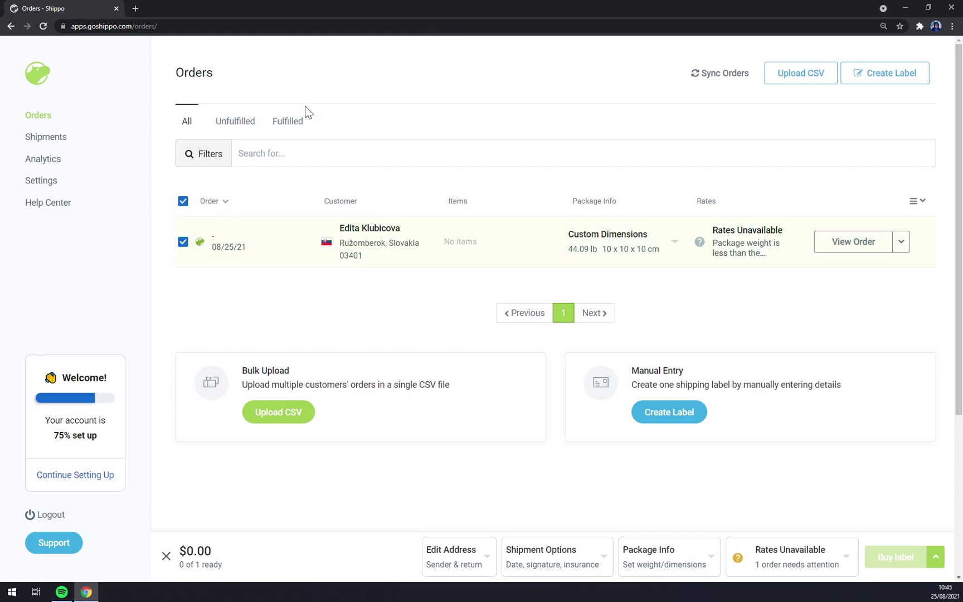
{"action": "scroll", "coordinate": [479, 168], "scroll_direction": "down", "scroll_amount": 5}
{"action": "scroll", "coordinate": [479, 169], "scroll_direction": "up", "scroll_amount": 5}
{"action": "scroll", "coordinate": [202, 135], "scroll_direction": "down", "scroll_amount": 4}
{"action": "scroll", "coordinate": [551, 279], "scroll_direction": "up", "scroll_amount": 4}
Visit the Orders, Shipments and Analytics pages in turn.
{"action": "left_click", "coordinate": [39, 121]}
{"action": "left_click", "coordinate": [66, 142]}
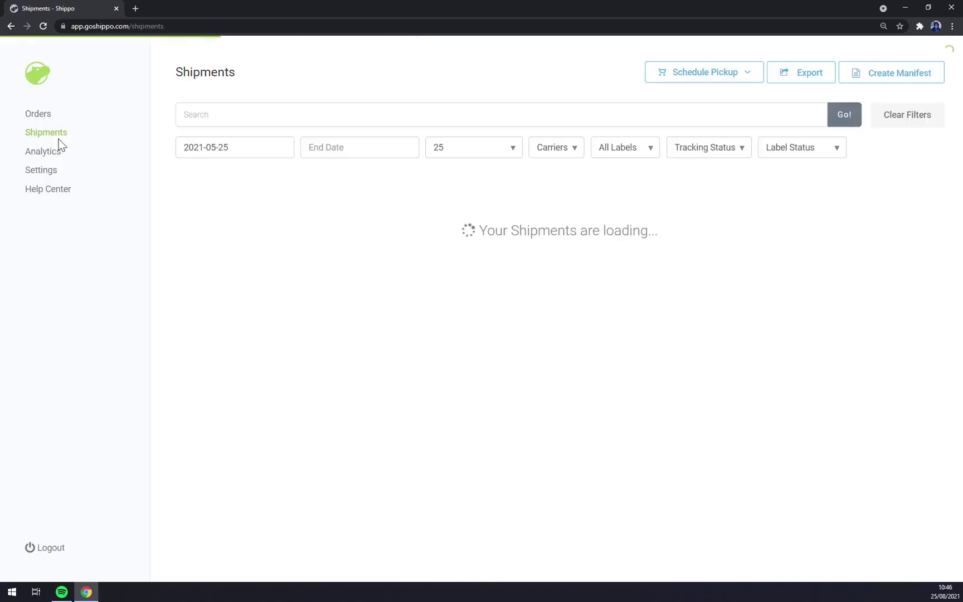
{"action": "left_click", "coordinate": [49, 157]}
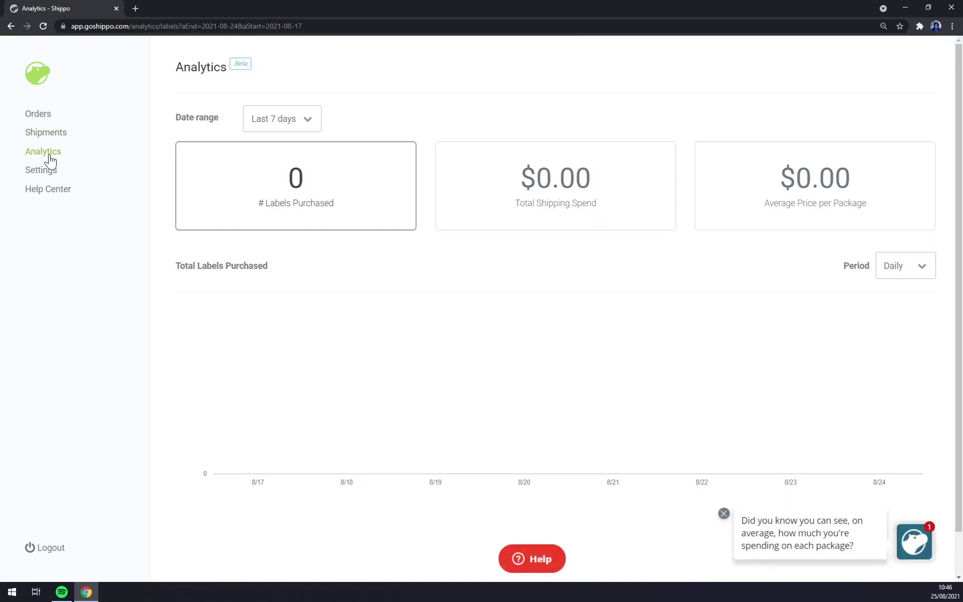
Expand the Settings submenu in the sidebar to list its sections.
{"action": "left_click", "coordinate": [50, 172]}
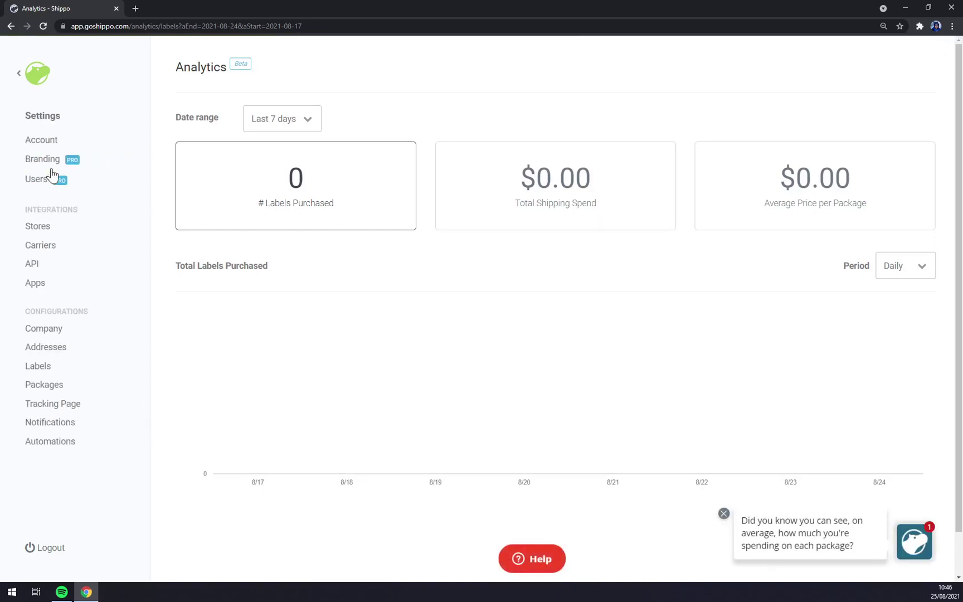
{"action": "left_click", "coordinate": [28, 73]}
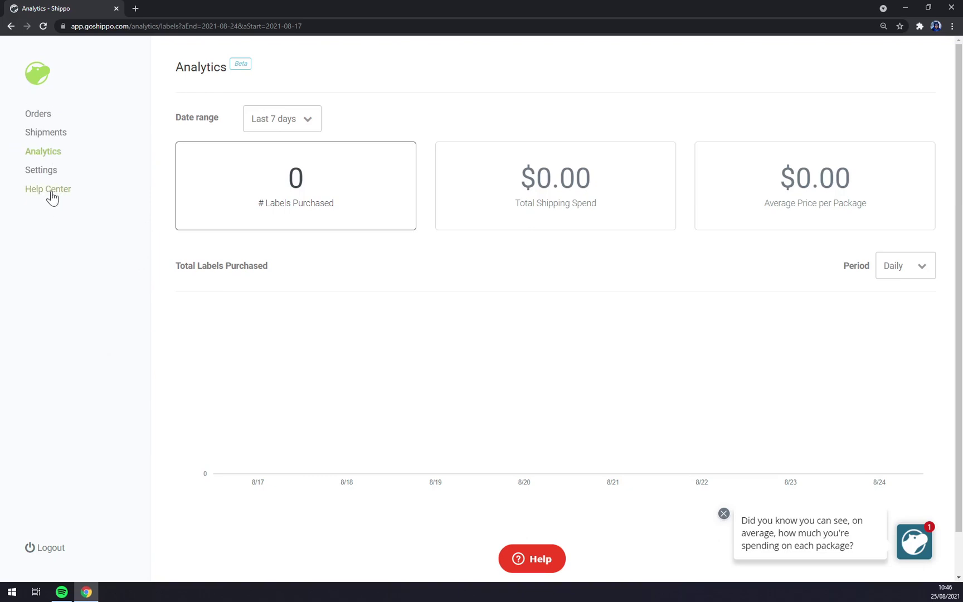
{"action": "left_click", "coordinate": [47, 170]}
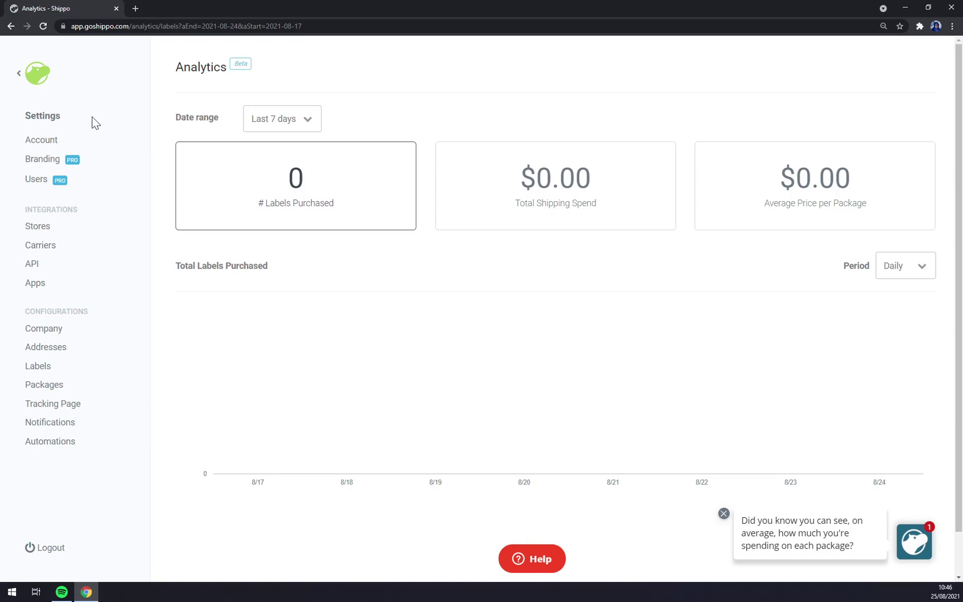
Review the Account page's Plan, Billing and Profile tabs, then go to Branding.
{"action": "left_click", "coordinate": [43, 140]}
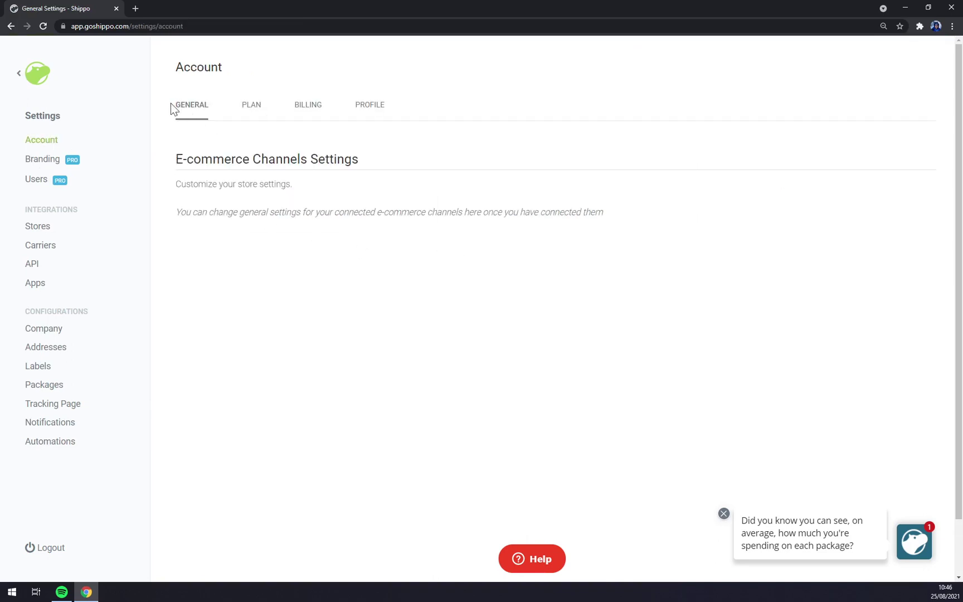
{"action": "left_click", "coordinate": [254, 112]}
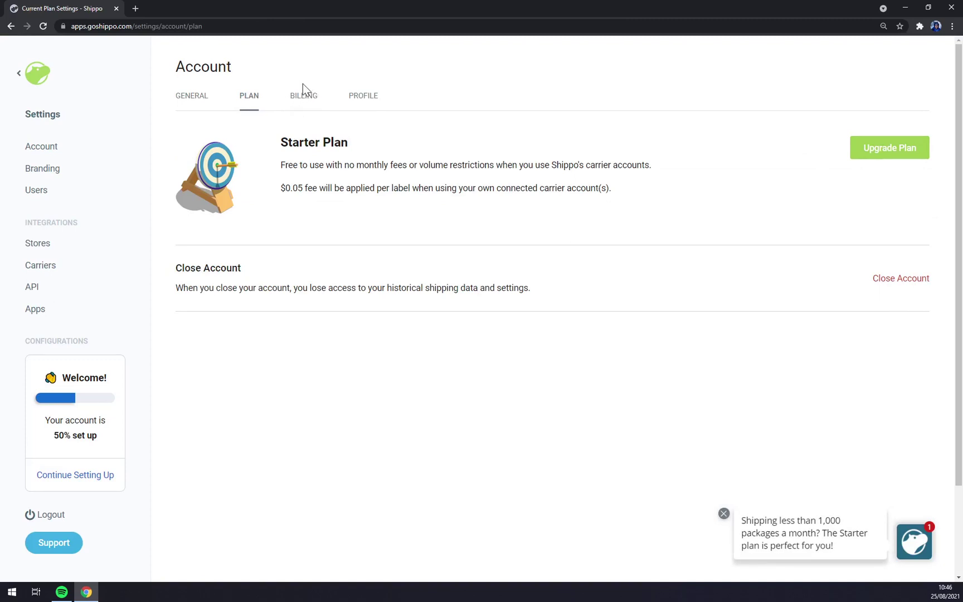
{"action": "left_click", "coordinate": [306, 99]}
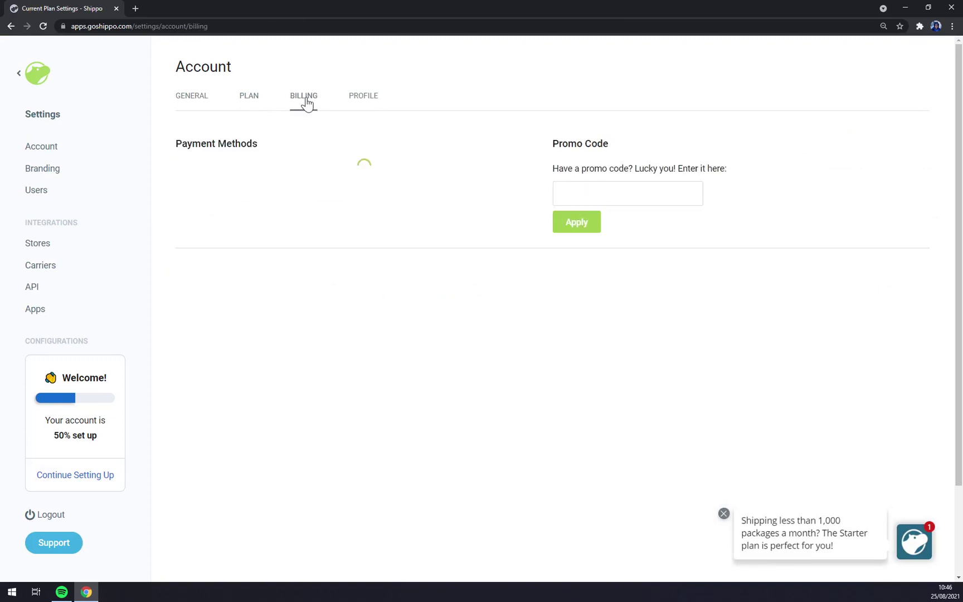
{"action": "left_click", "coordinate": [363, 106]}
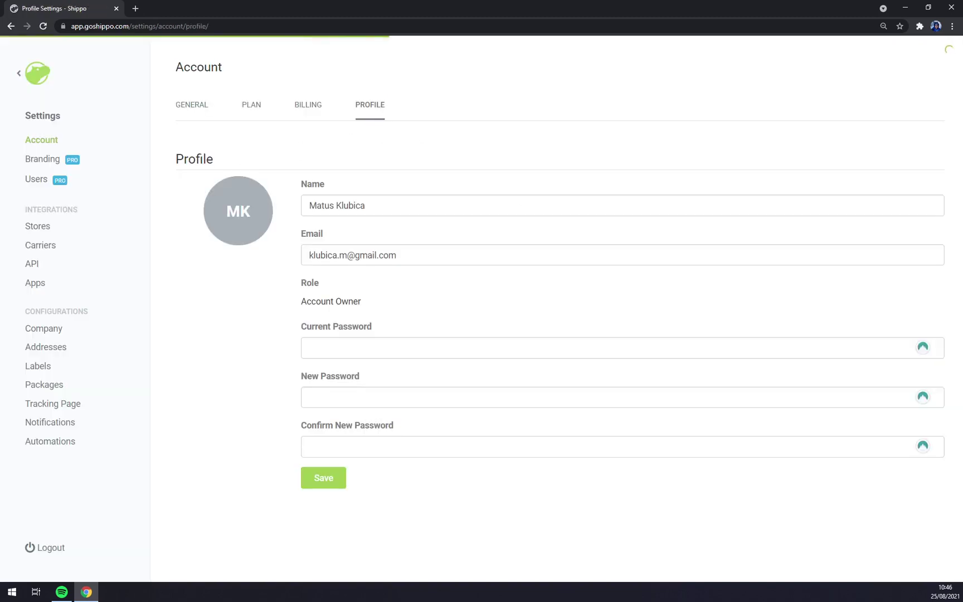
{"action": "scroll", "coordinate": [432, 253], "scroll_direction": "down", "scroll_amount": 1}
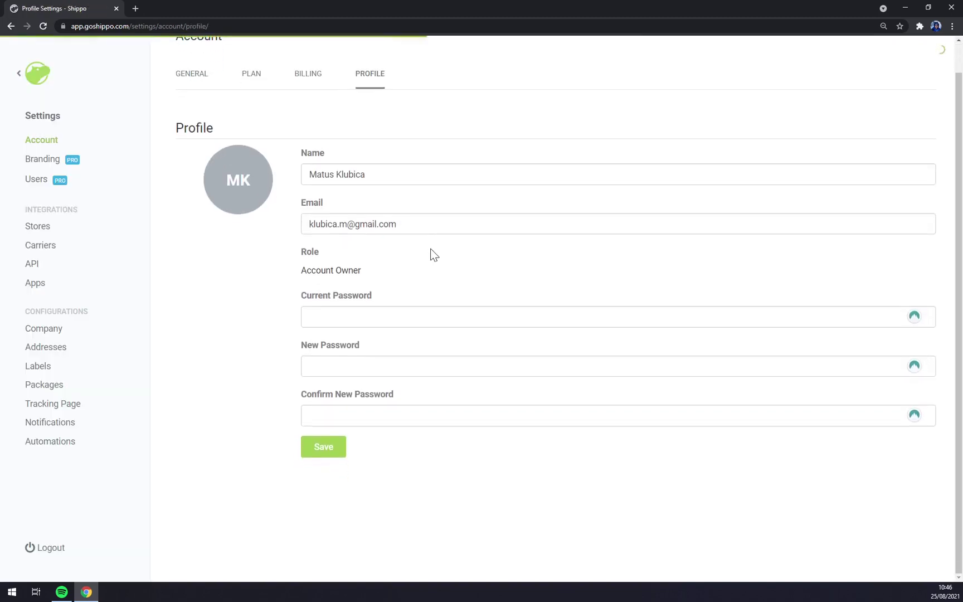
{"action": "left_click", "coordinate": [51, 160]}
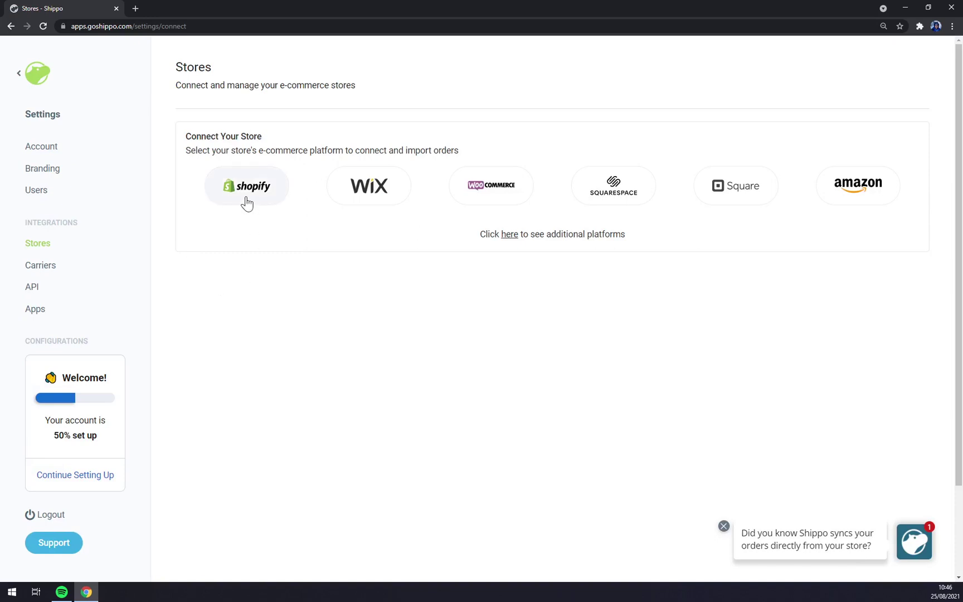
Search the web for 'shopify' in a new tab and open Shopify's free-trial page.
{"action": "left_click", "coordinate": [133, 8]}
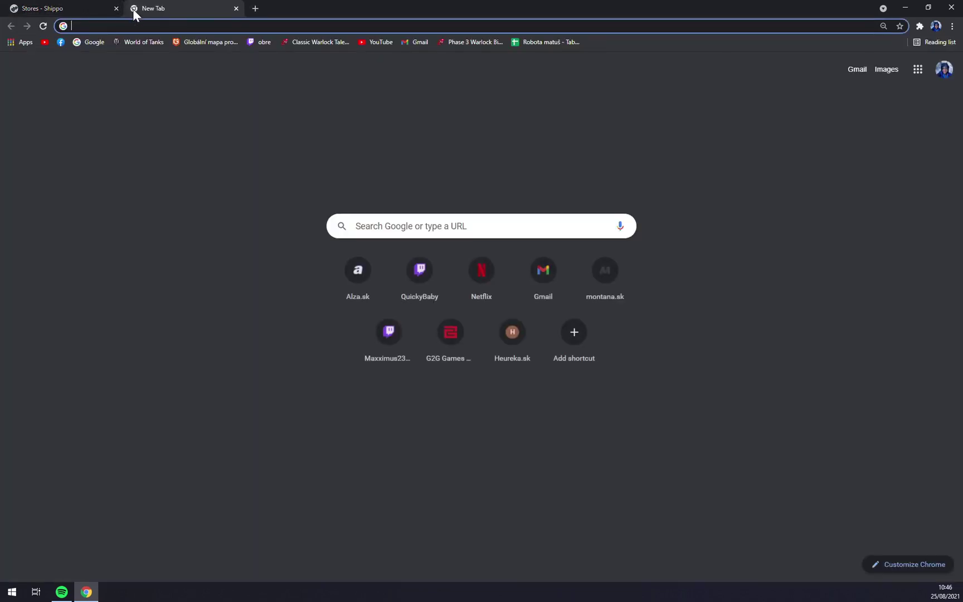
{"action": "type", "text": "shopify"}
{"action": "key", "text": "Return"}
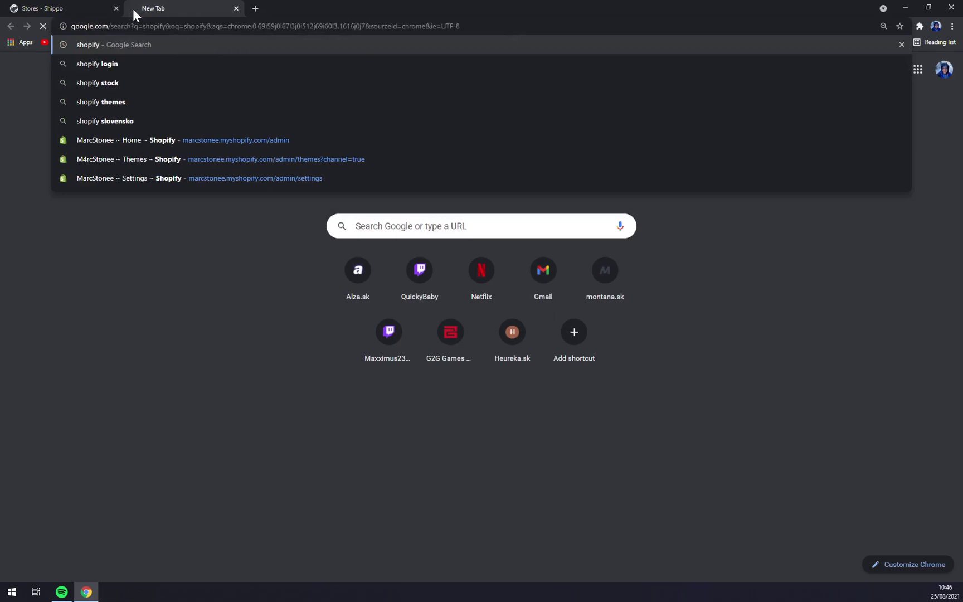
{"action": "left_click", "coordinate": [110, 151]}
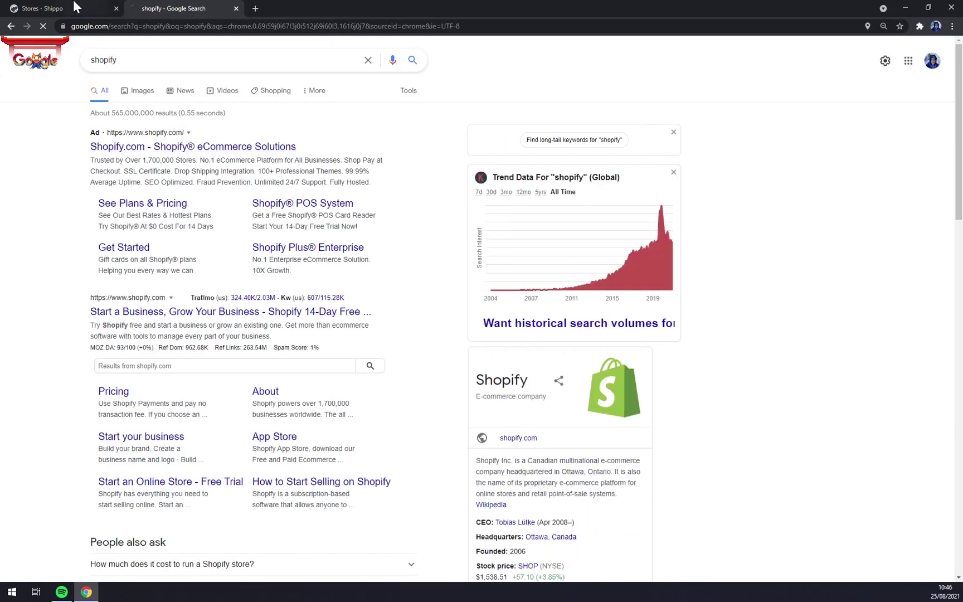
Dismiss the Shopify plan-choice overlay, then return to the Shippo Stores settings tab.
{"action": "left_click", "coordinate": [77, 9]}
{"action": "left_click", "coordinate": [172, 8]}
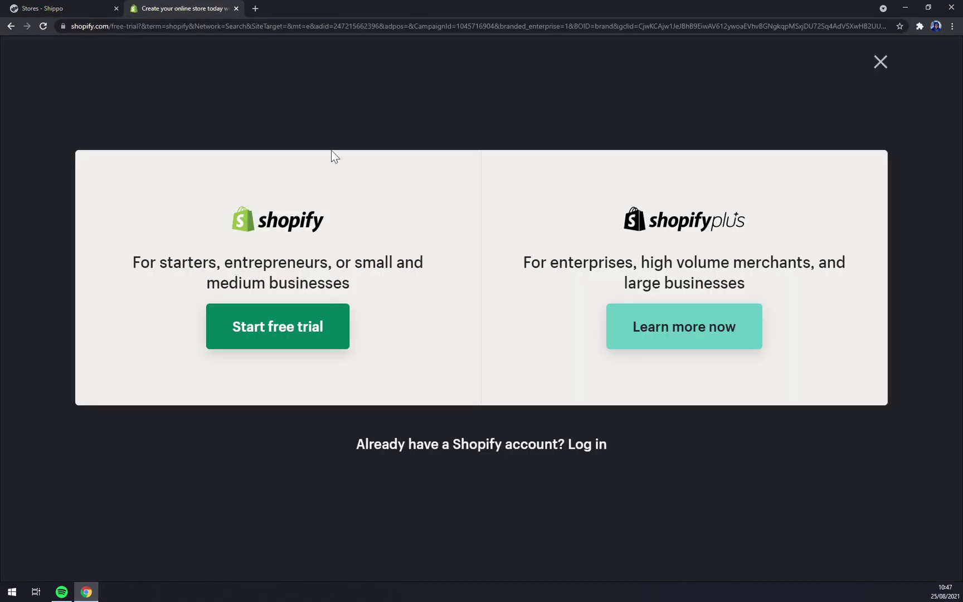
{"action": "left_click", "coordinate": [880, 63]}
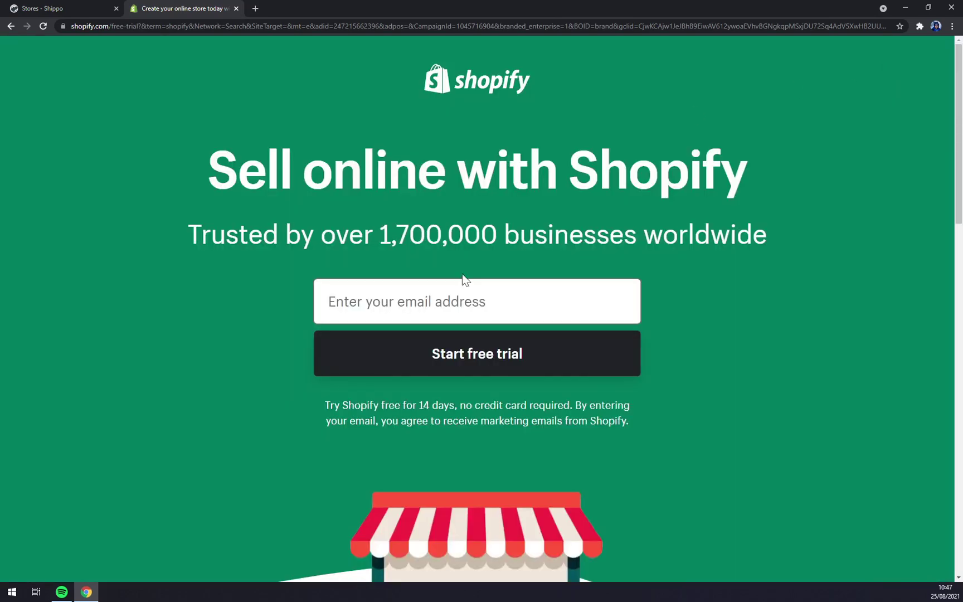
{"action": "scroll", "coordinate": [402, 413], "scroll_direction": "down", "scroll_amount": 5}
{"action": "scroll", "coordinate": [402, 414], "scroll_direction": "up", "scroll_amount": 5}
{"action": "left_click", "coordinate": [61, 8]}
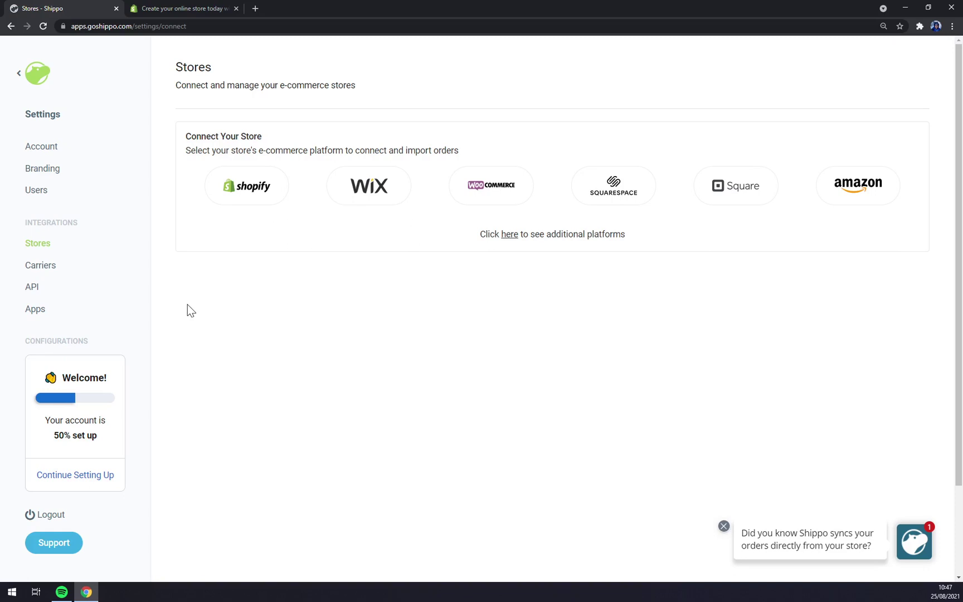
Close the Shopify trial tab, go back to Stores, and open Carriers settings.
{"action": "left_click", "coordinate": [247, 196]}
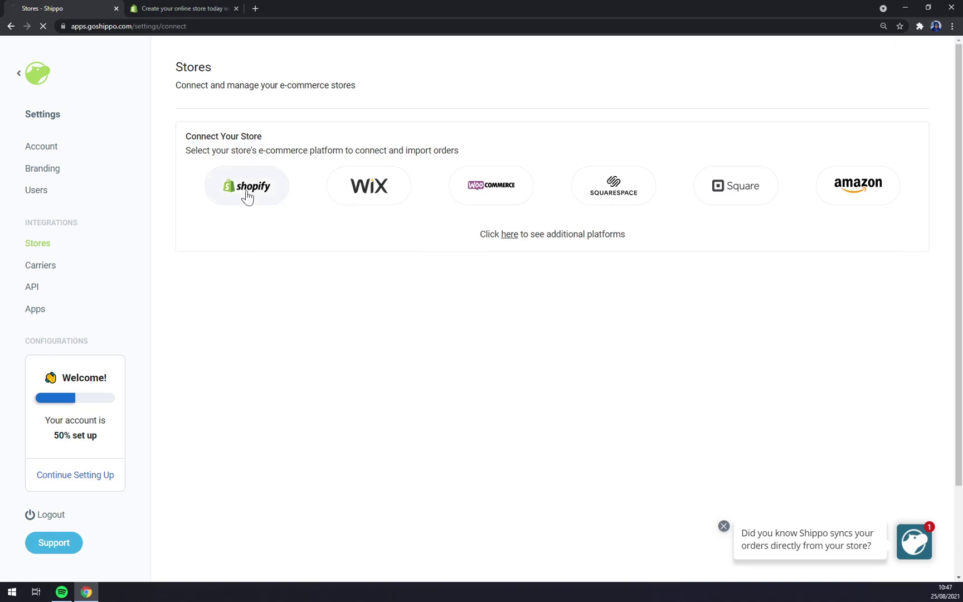
{"action": "left_click", "coordinate": [236, 8]}
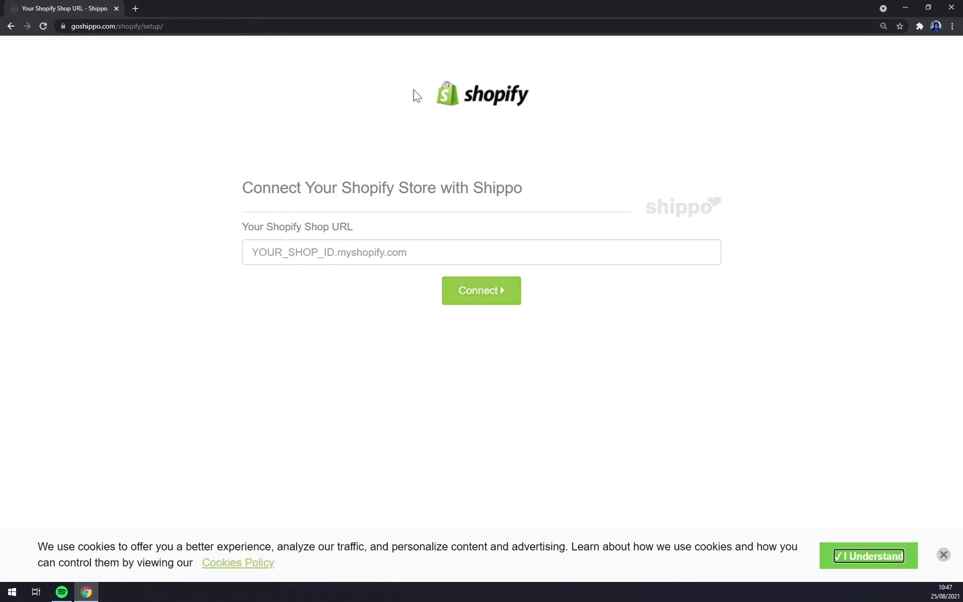
{"action": "left_click", "coordinate": [11, 26]}
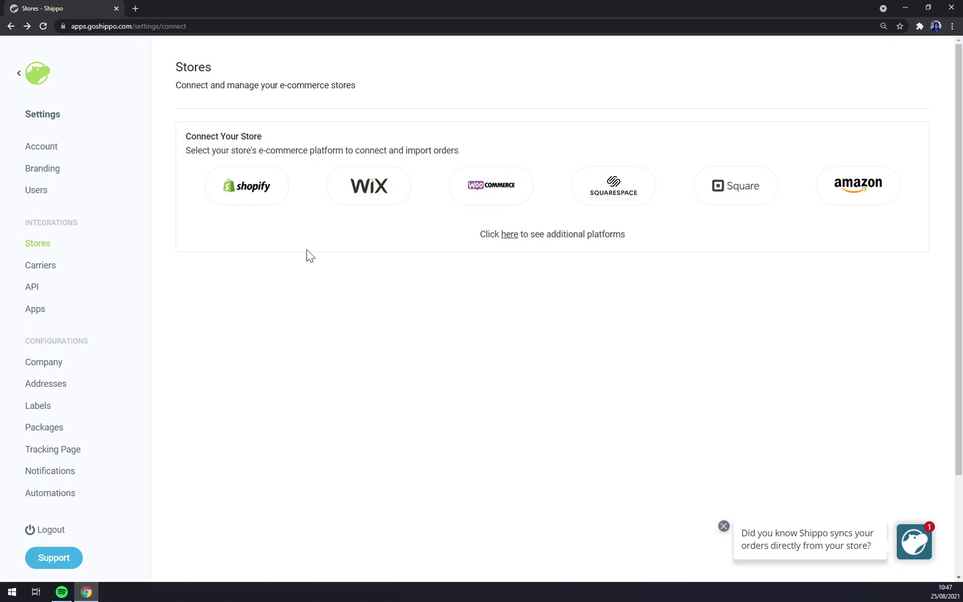
{"action": "left_click", "coordinate": [40, 265]}
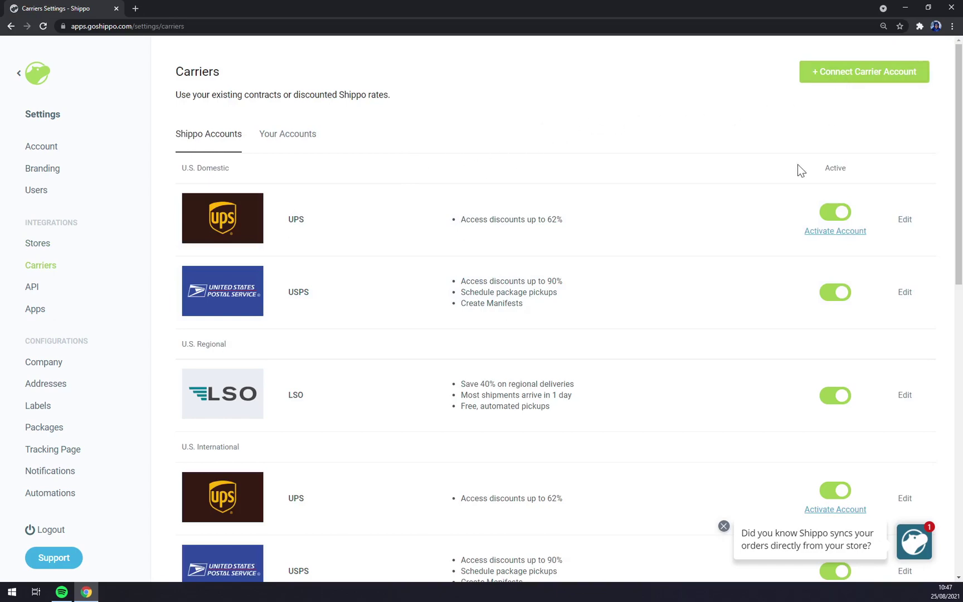
Scroll the carrier accounts list and toggle the UPS account's active switch.
{"action": "scroll", "coordinate": [550, 277], "scroll_direction": "down", "scroll_amount": 5}
{"action": "scroll", "coordinate": [550, 273], "scroll_direction": "up", "scroll_amount": 6}
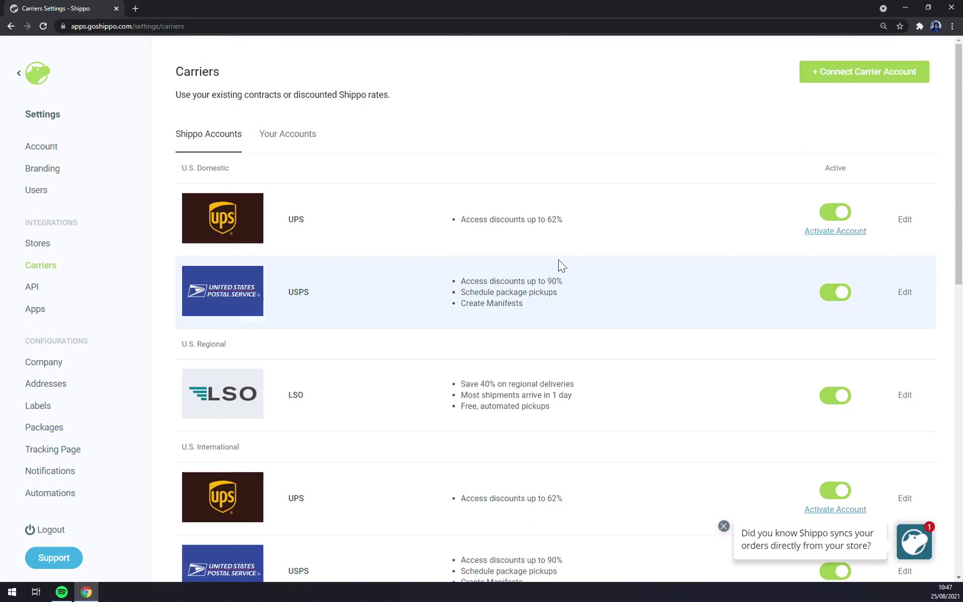
{"action": "scroll", "coordinate": [499, 271], "scroll_direction": "down", "scroll_amount": 11}
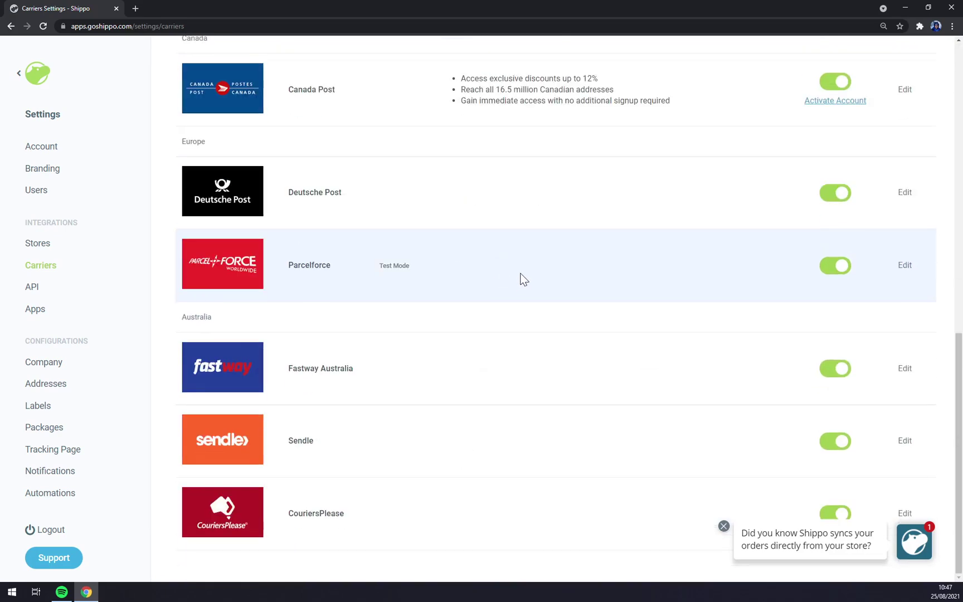
{"action": "scroll", "coordinate": [530, 279], "scroll_direction": "up", "scroll_amount": 11}
{"action": "left_click", "coordinate": [829, 213]}
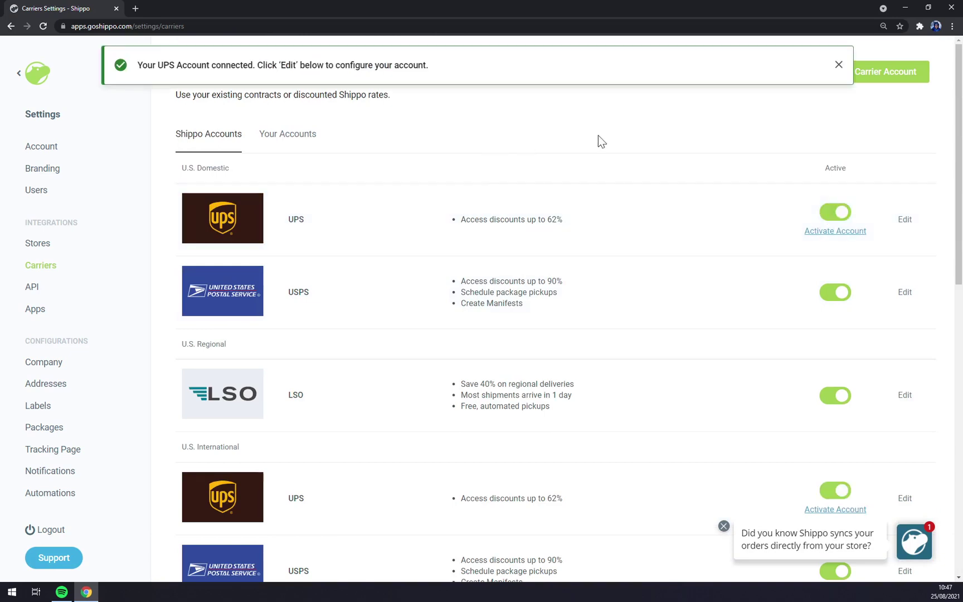
Browse the carriers in the Connect Carrier Account window, then close it.
{"action": "left_click", "coordinate": [903, 74]}
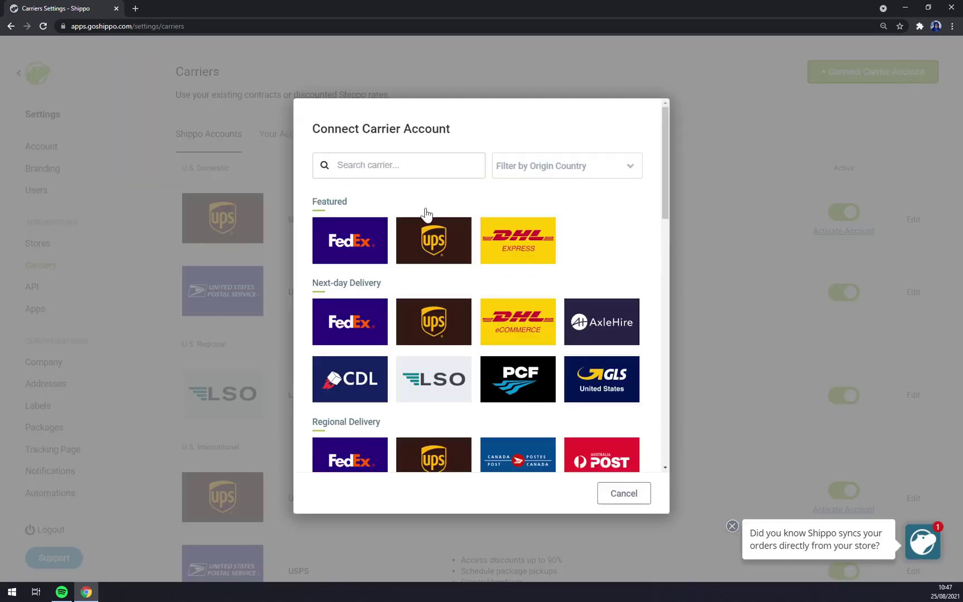
{"action": "left_click", "coordinate": [733, 110]}
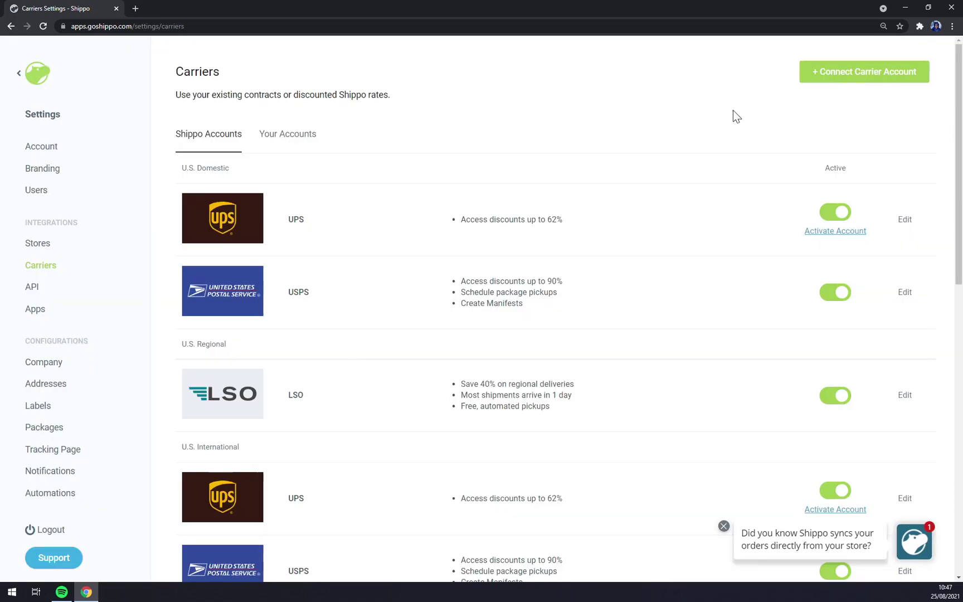
{"action": "left_click", "coordinate": [863, 79]}
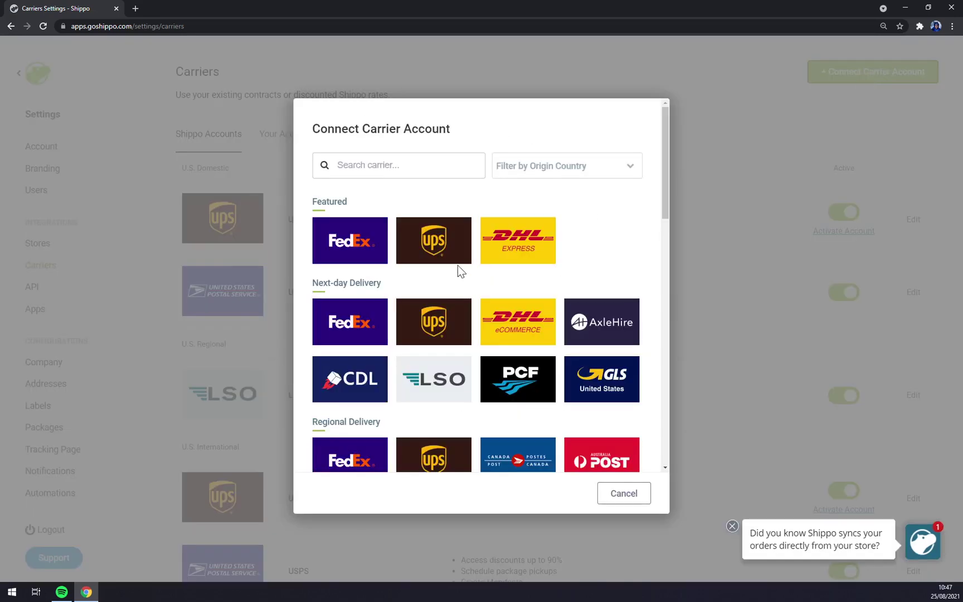
{"action": "scroll", "coordinate": [462, 266], "scroll_direction": "down", "scroll_amount": 4}
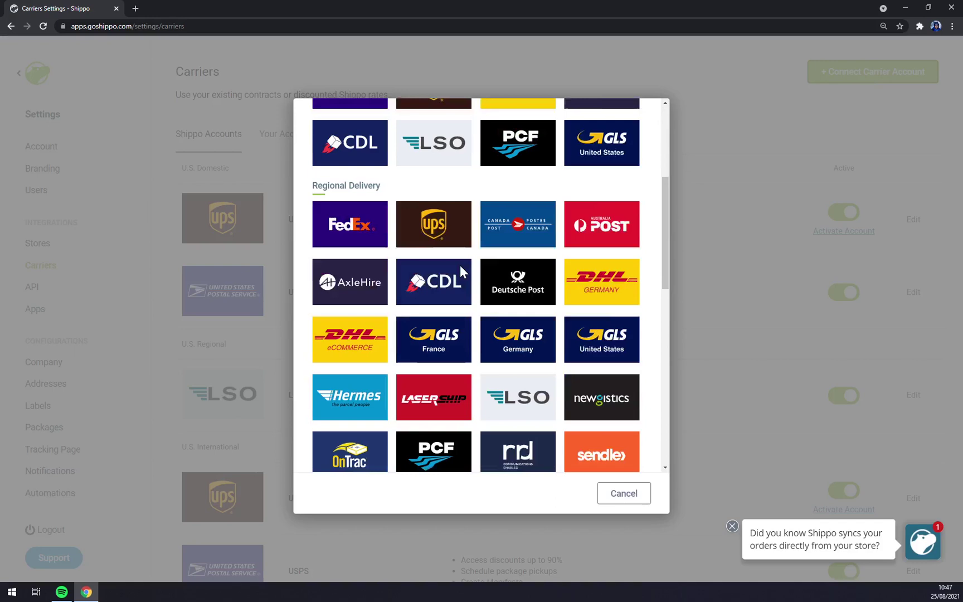
{"action": "scroll", "coordinate": [462, 266], "scroll_direction": "down", "scroll_amount": 3}
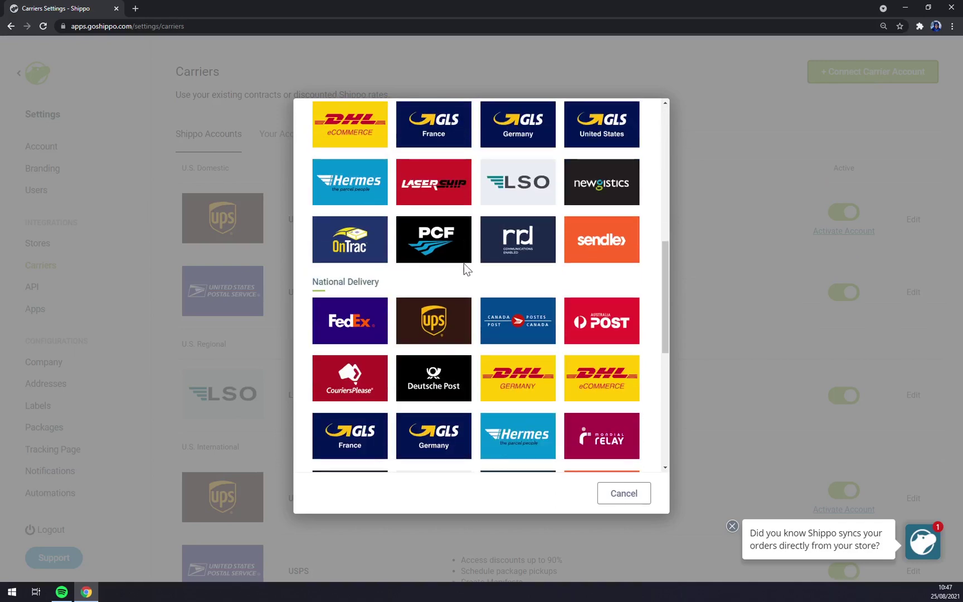
{"action": "scroll", "coordinate": [464, 264], "scroll_direction": "down", "scroll_amount": 4}
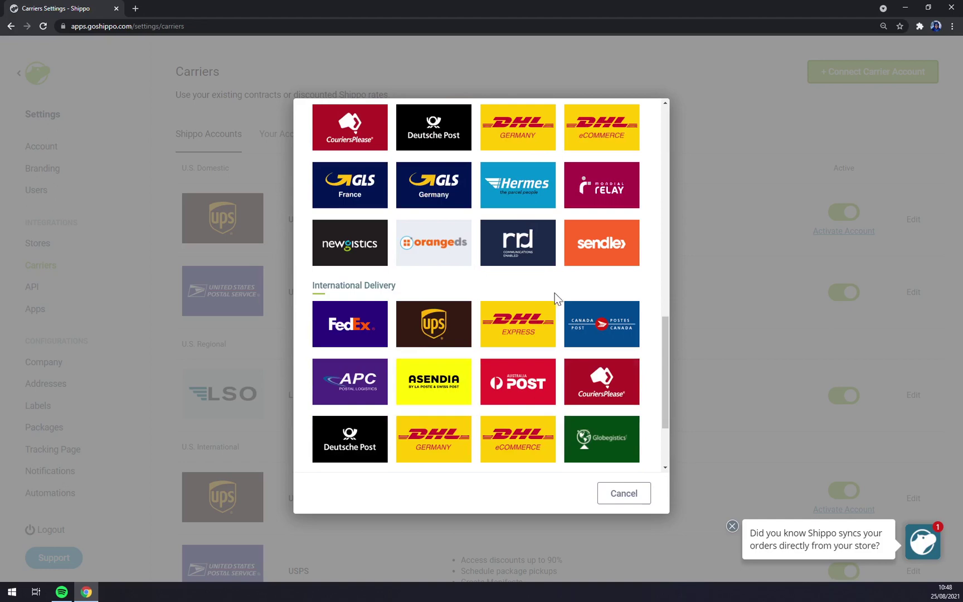
{"action": "scroll", "coordinate": [555, 295], "scroll_direction": "down", "scroll_amount": 2}
{"action": "left_click_drag", "start_coordinate": [662, 367], "coordinate": [661, 355]}
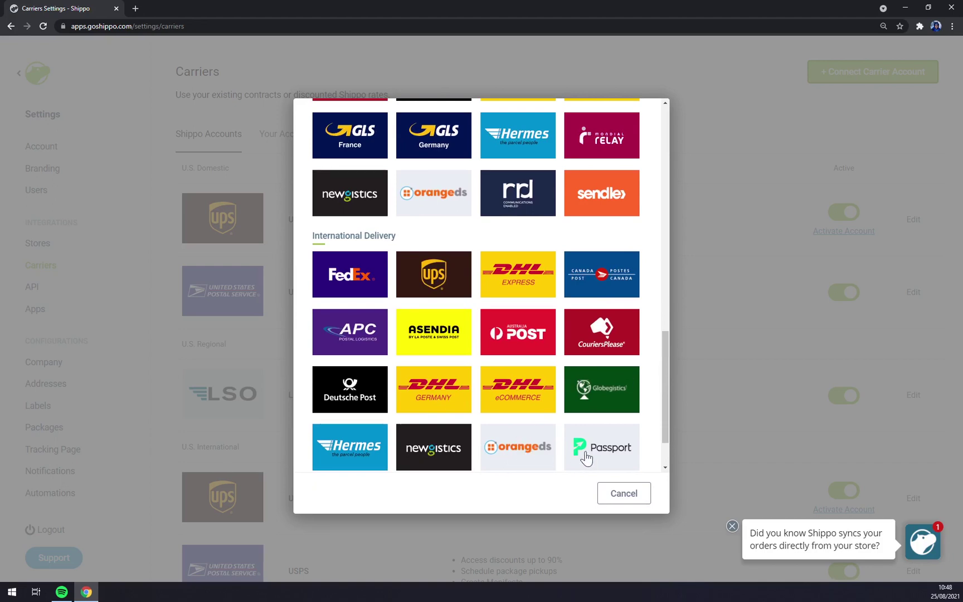
{"action": "scroll", "coordinate": [600, 397], "scroll_direction": "up", "scroll_amount": 3}
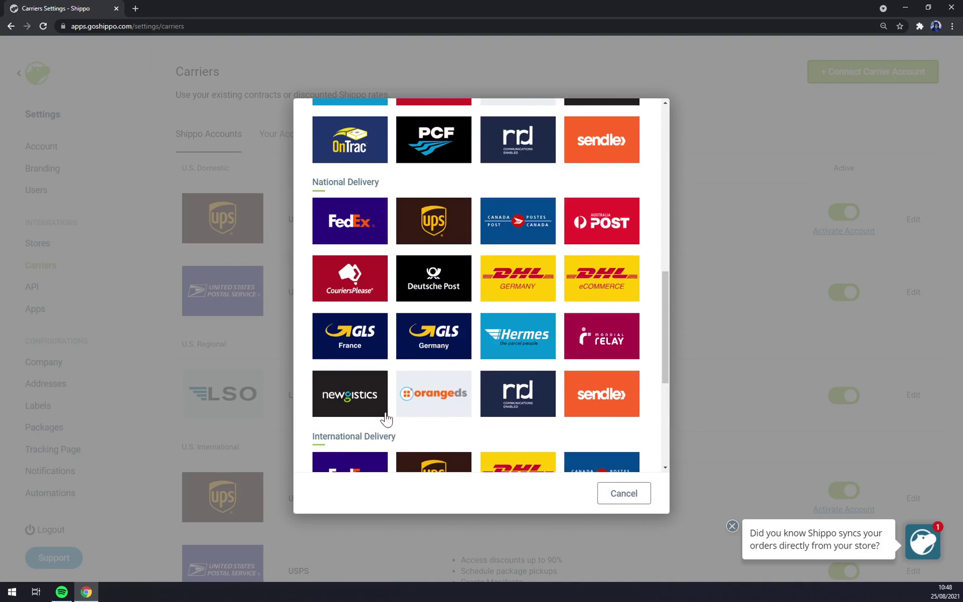
{"action": "left_click", "coordinate": [687, 298]}
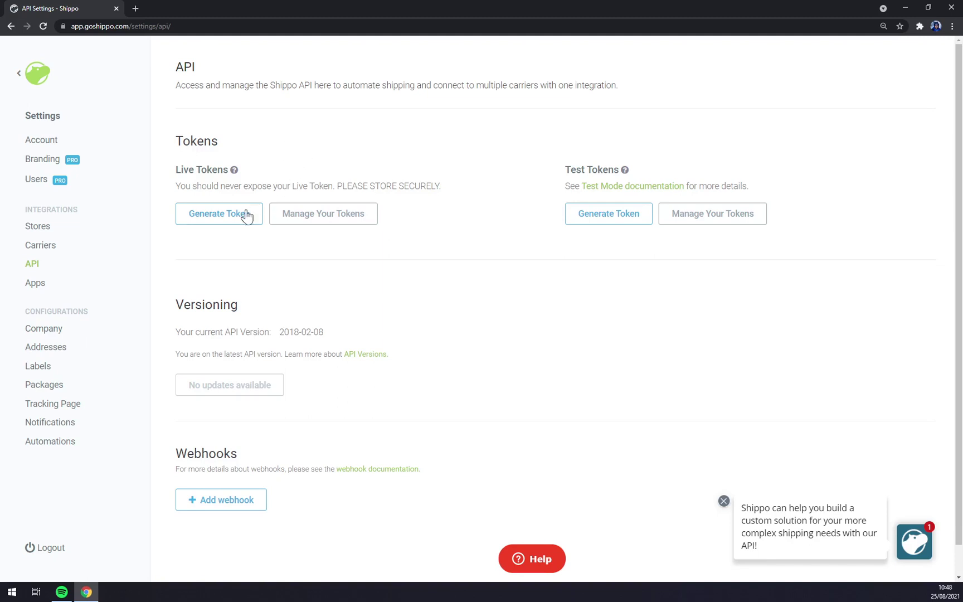
Generate and select a live API token, close its window, then go to Apps settings.
{"action": "left_click", "coordinate": [209, 215]}
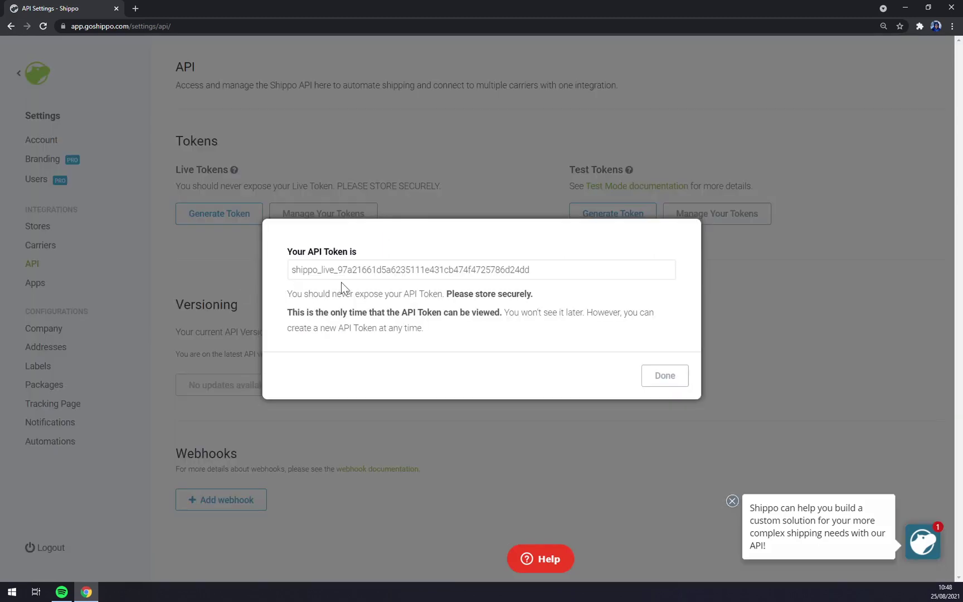
{"action": "left_click", "coordinate": [409, 269]}
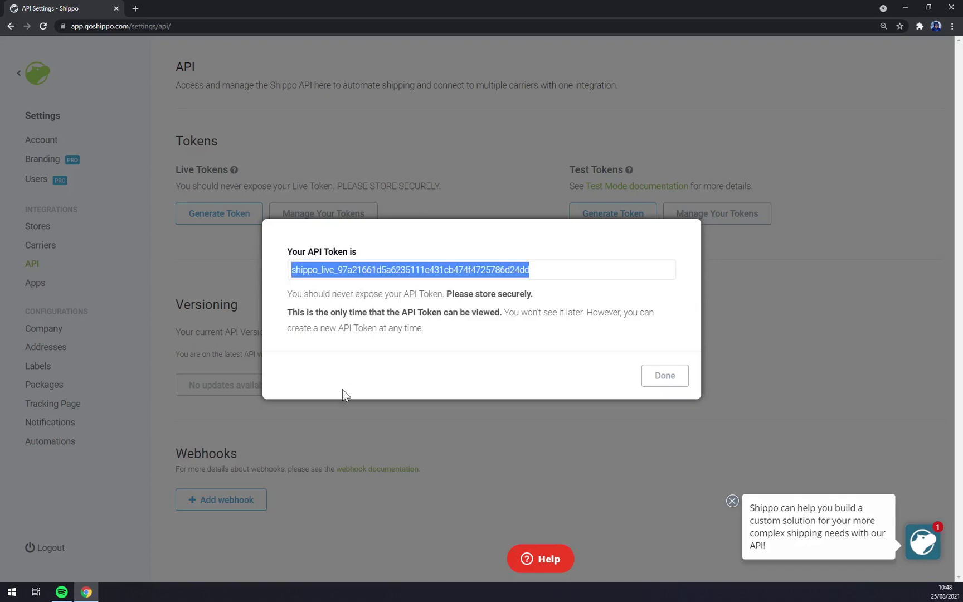
{"action": "left_click", "coordinate": [416, 446]}
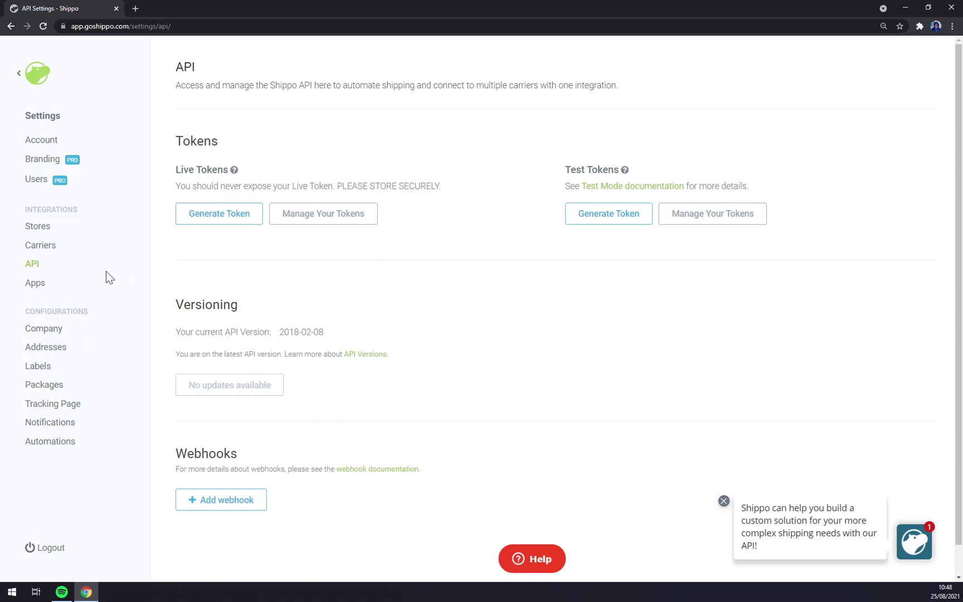
{"action": "left_click", "coordinate": [38, 285]}
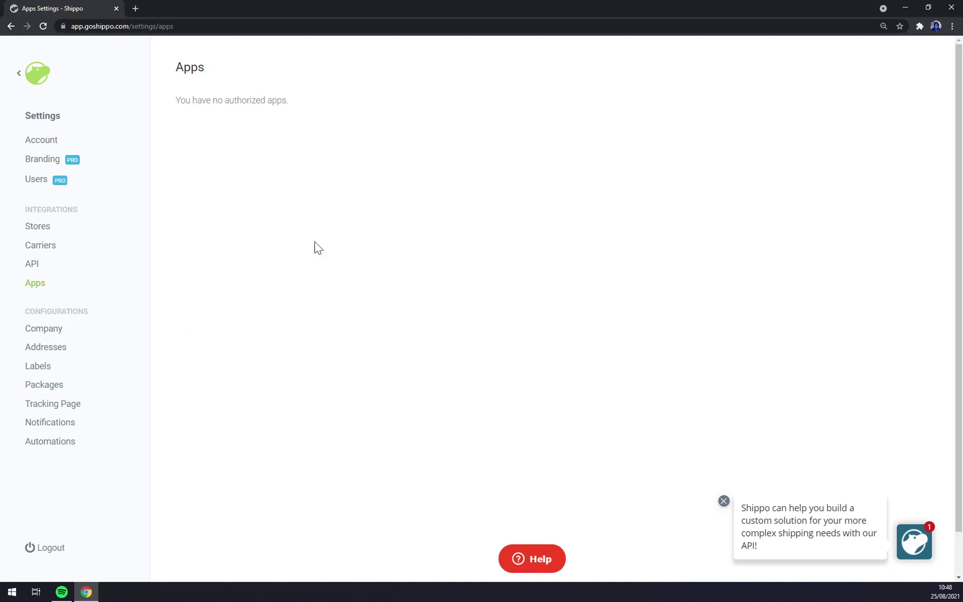
Dismiss the chat popup, scroll through Company settings, and reopen the settings section list.
{"action": "left_click", "coordinate": [723, 501]}
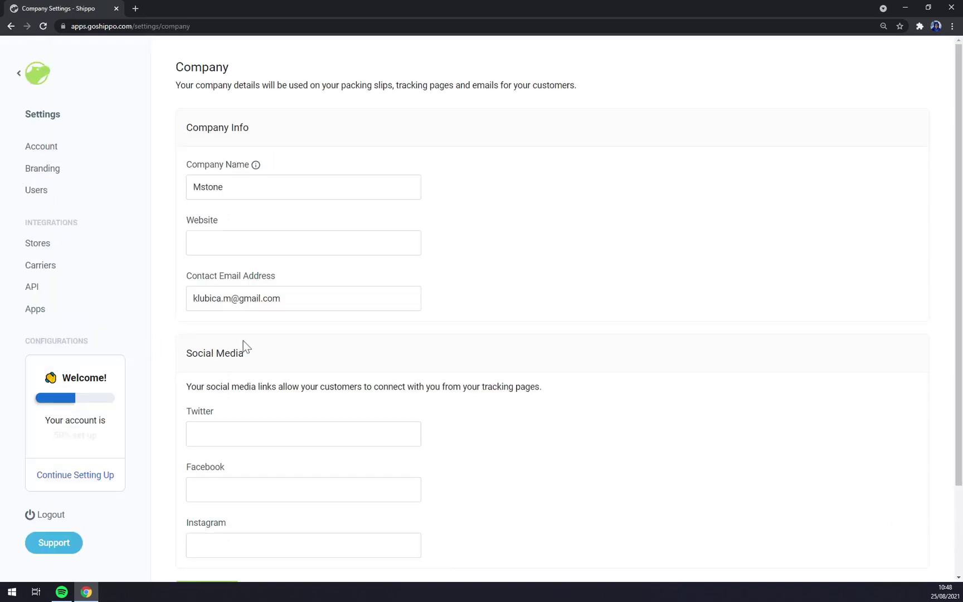
{"action": "scroll", "coordinate": [243, 340], "scroll_direction": "down", "scroll_amount": 2}
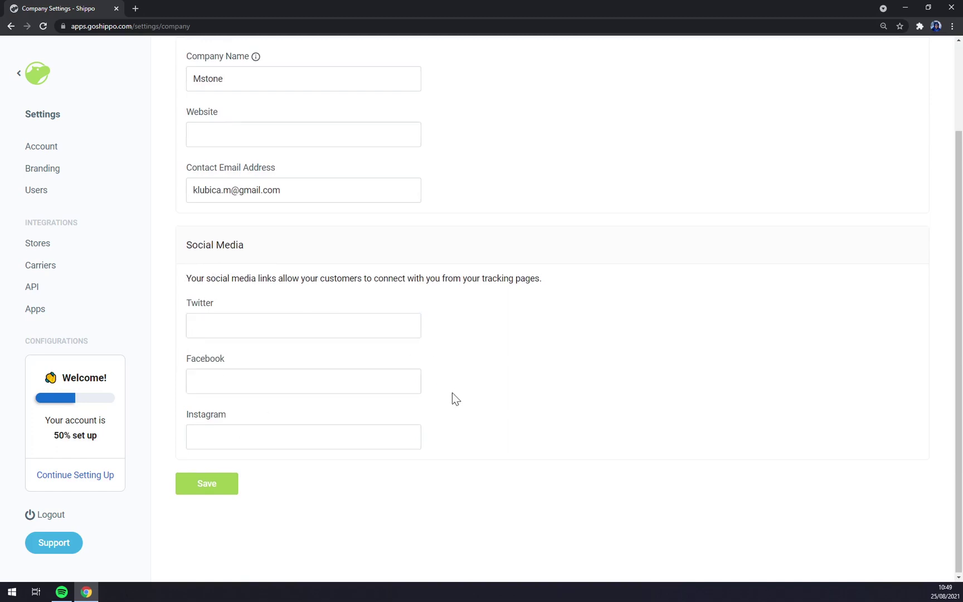
{"action": "scroll", "coordinate": [452, 392], "scroll_direction": "up", "scroll_amount": 2}
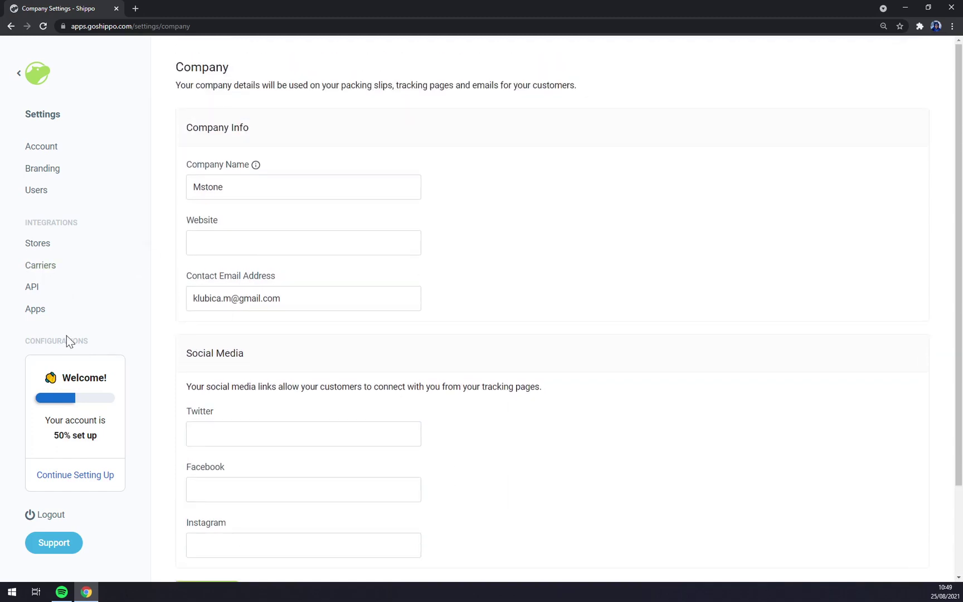
{"action": "scroll", "coordinate": [78, 342], "scroll_direction": "down", "scroll_amount": 2}
{"action": "scroll", "coordinate": [257, 349], "scroll_direction": "up", "scroll_amount": 2}
{"action": "left_click", "coordinate": [19, 74]}
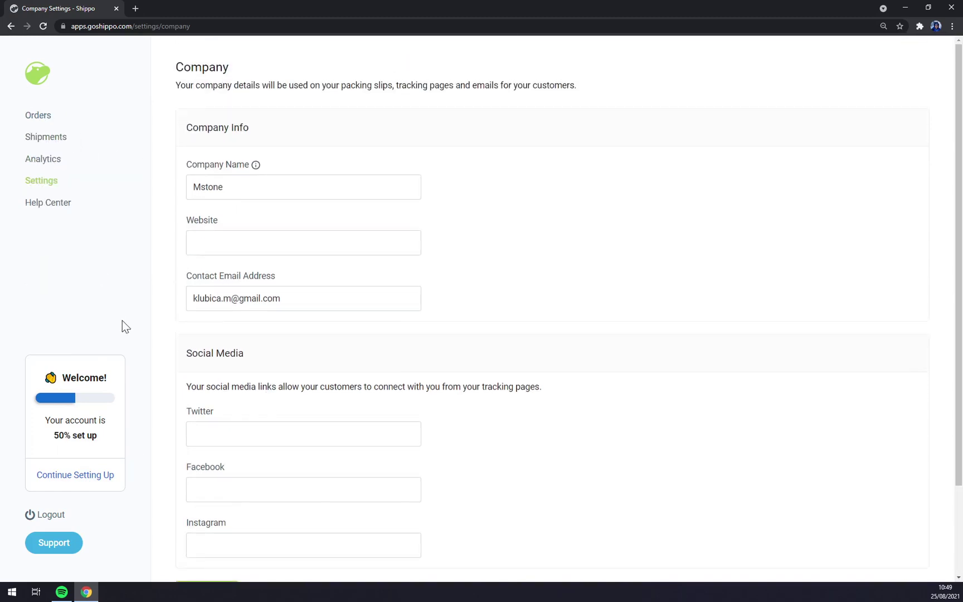
{"action": "left_click", "coordinate": [50, 183]}
{"action": "scroll", "coordinate": [50, 302], "scroll_direction": "down", "scroll_amount": 3}
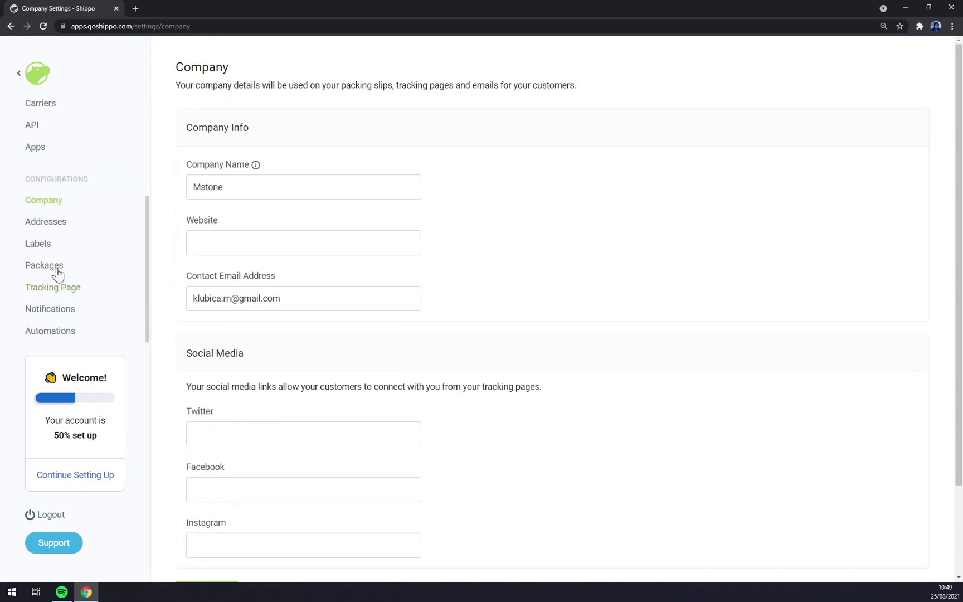
Look over the Labels and Addresses settings pages.
{"action": "left_click", "coordinate": [47, 252]}
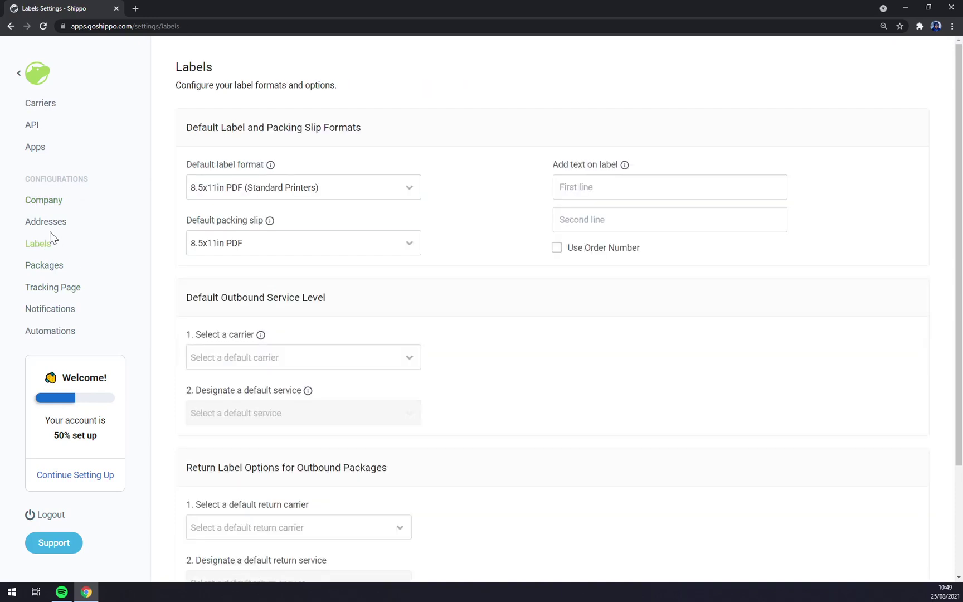
{"action": "left_click", "coordinate": [50, 230]}
{"action": "left_click", "coordinate": [32, 245]}
Set the default package units to kg and cm and save them.
{"action": "left_click", "coordinate": [44, 272]}
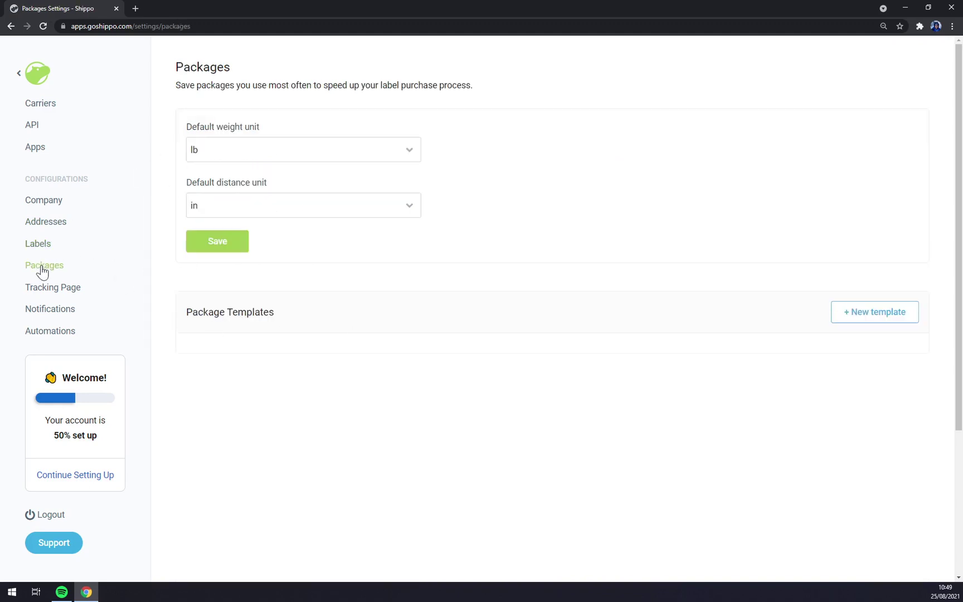
{"action": "left_click", "coordinate": [234, 153]}
{"action": "left_click", "coordinate": [210, 195]}
{"action": "left_click", "coordinate": [243, 204]}
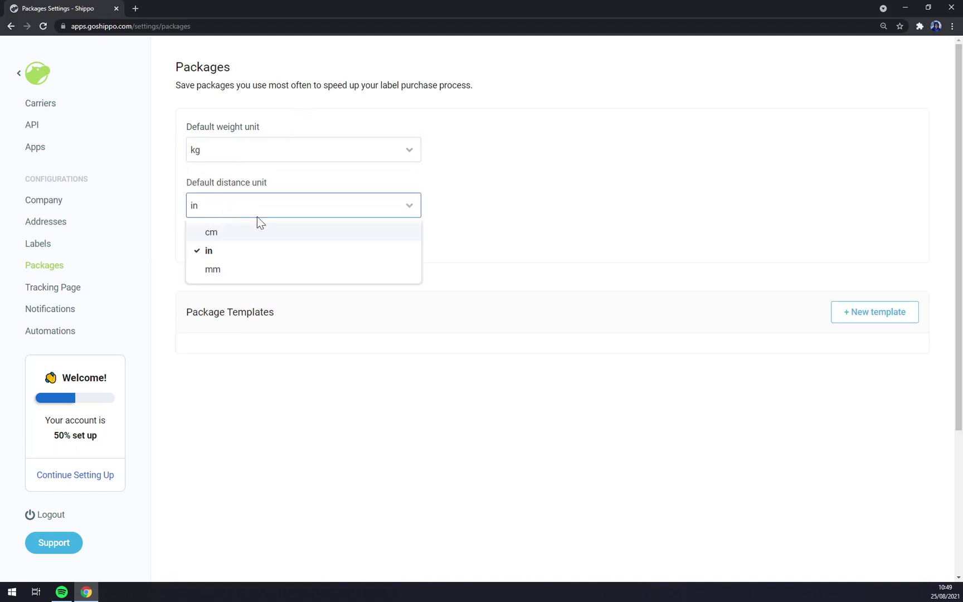
{"action": "left_click", "coordinate": [215, 234]}
{"action": "left_click", "coordinate": [222, 245]}
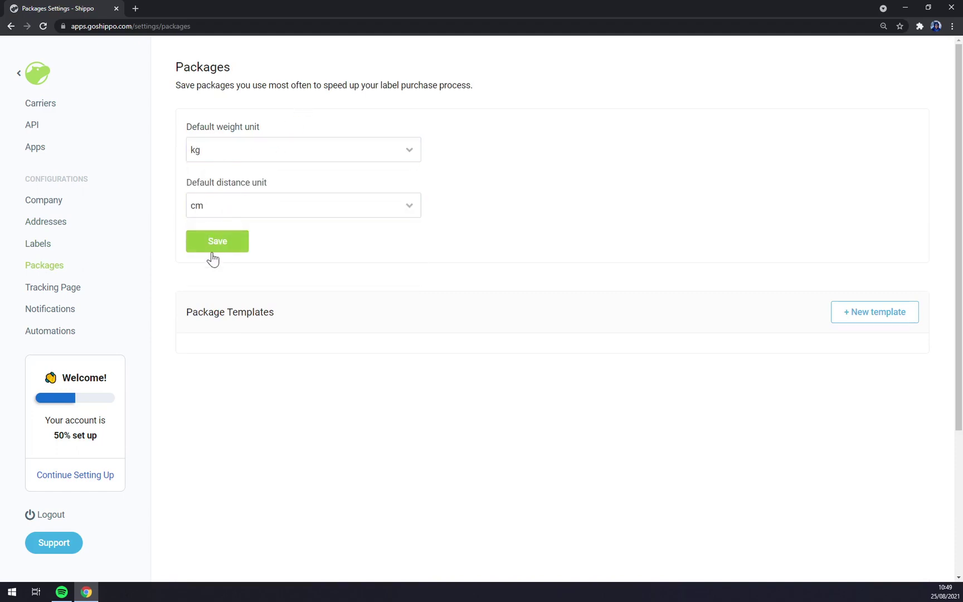
Review the Tracking Page, Notifications and Automations settings, then return to main navigation.
{"action": "left_click", "coordinate": [74, 289]}
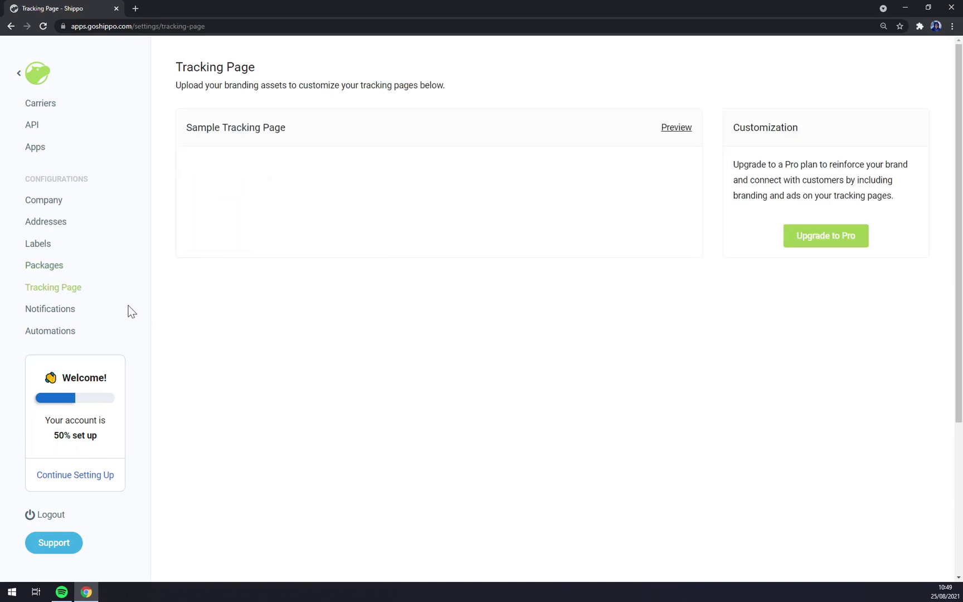
{"action": "scroll", "coordinate": [351, 317], "scroll_direction": "down", "scroll_amount": 5}
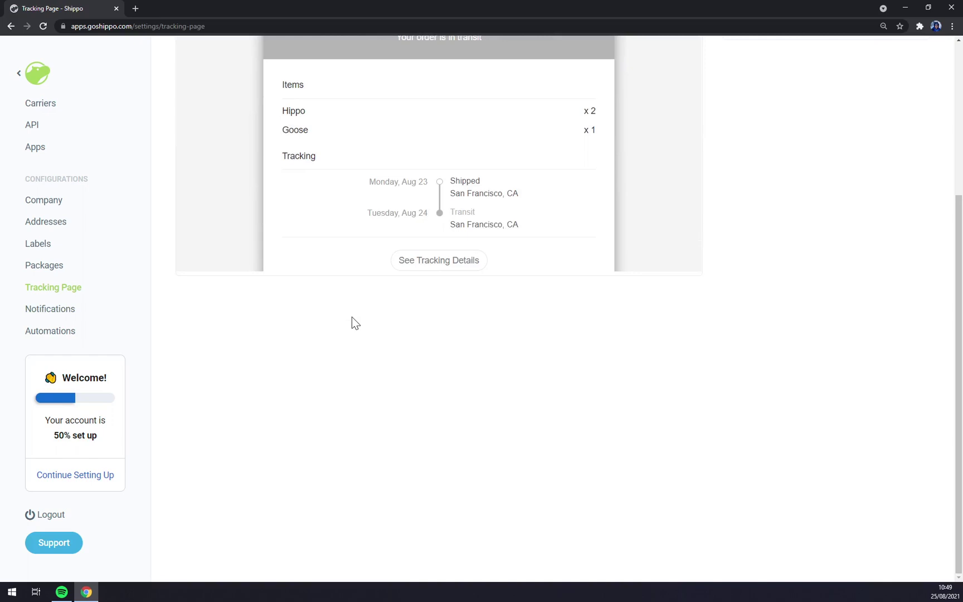
{"action": "scroll", "coordinate": [351, 317], "scroll_direction": "up", "scroll_amount": 4}
{"action": "double_click", "coordinate": [37, 315]}
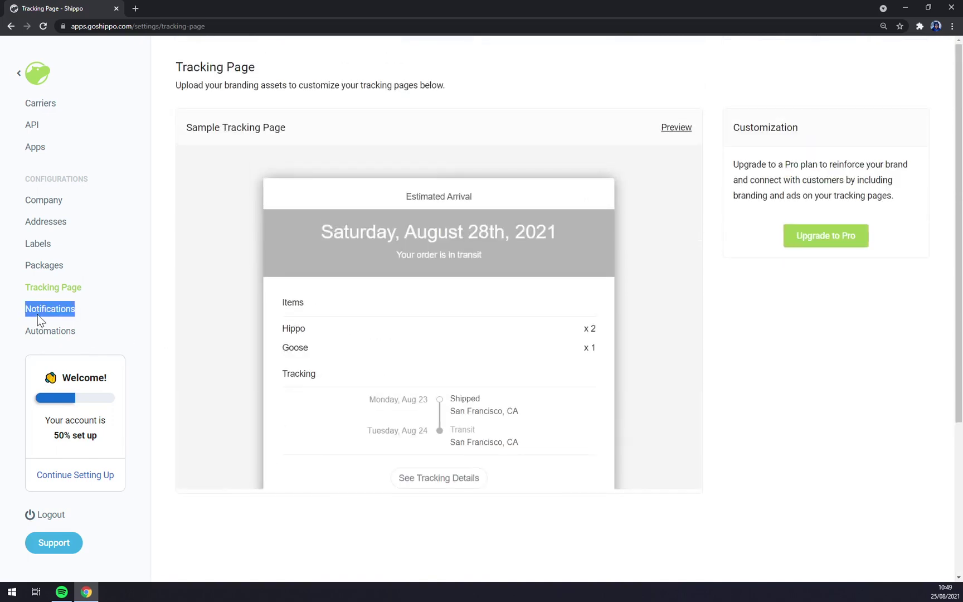
{"action": "left_click", "coordinate": [49, 333]}
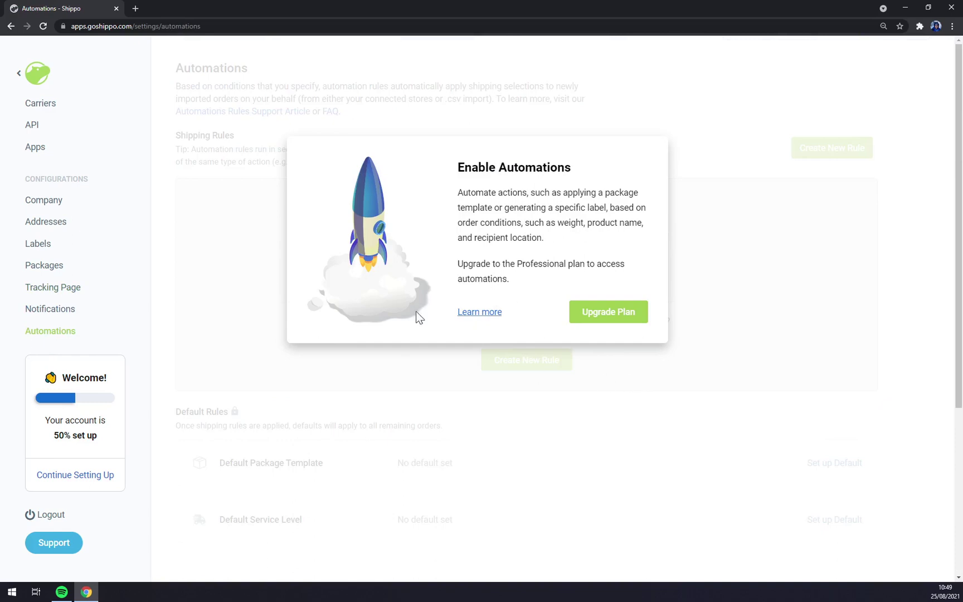
{"action": "left_click", "coordinate": [19, 72]}
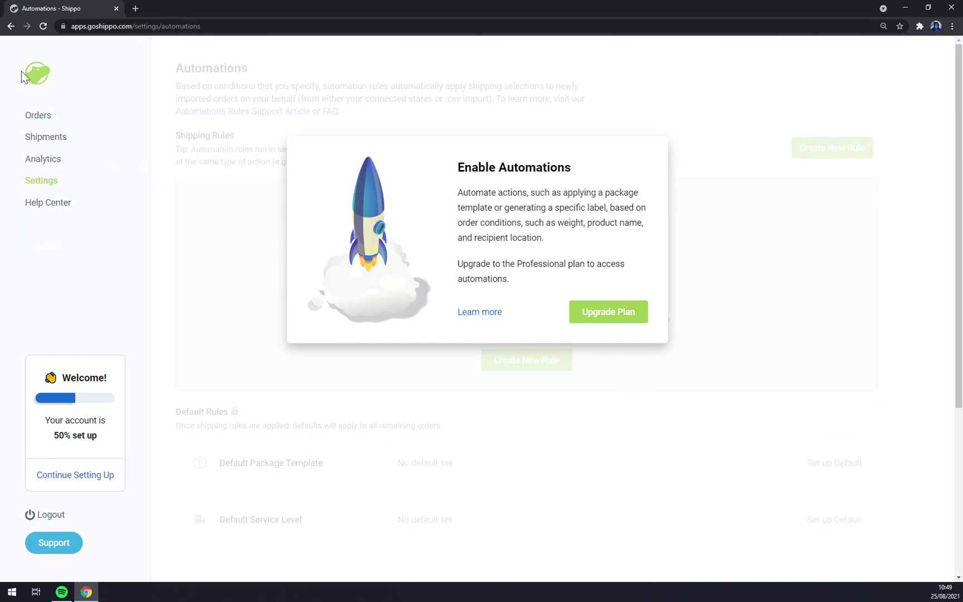
Inspect the existing order's details, then start a new label from the Orders list.
{"action": "left_click", "coordinate": [34, 121]}
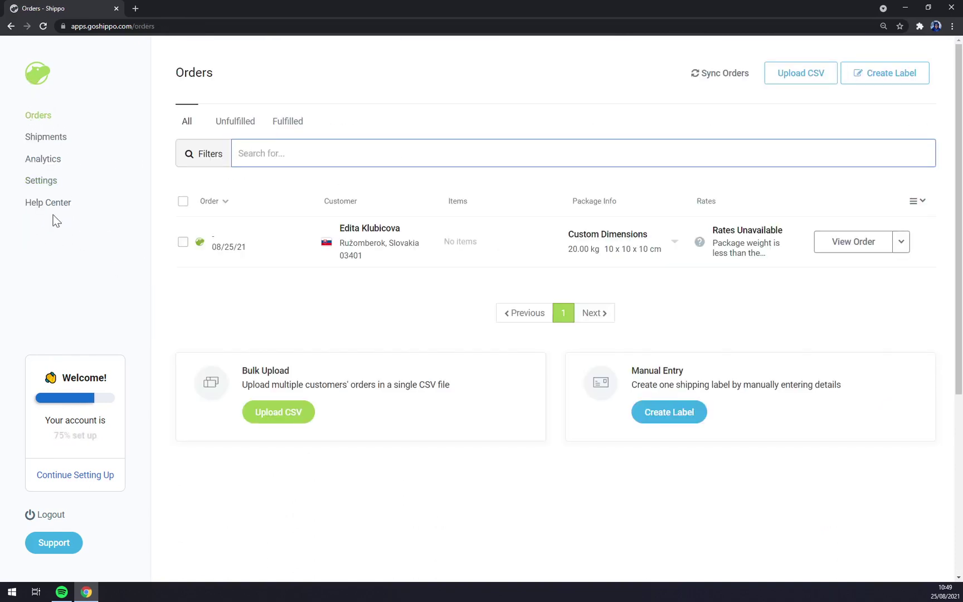
{"action": "left_click", "coordinate": [259, 261]}
{"action": "scroll", "coordinate": [281, 337], "scroll_direction": "down", "scroll_amount": 2}
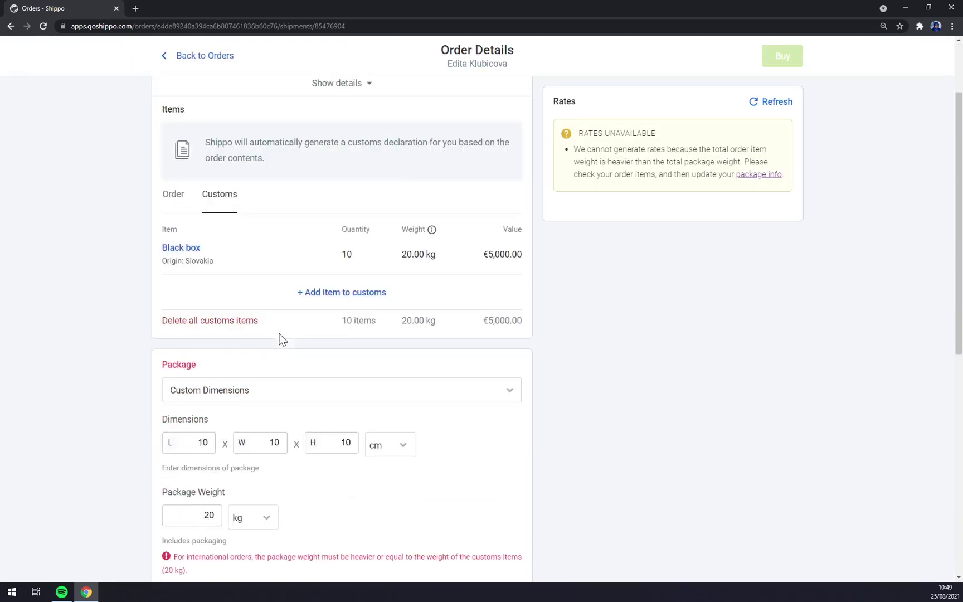
{"action": "scroll", "coordinate": [281, 337], "scroll_direction": "up", "scroll_amount": 2}
{"action": "left_click", "coordinate": [11, 26]}
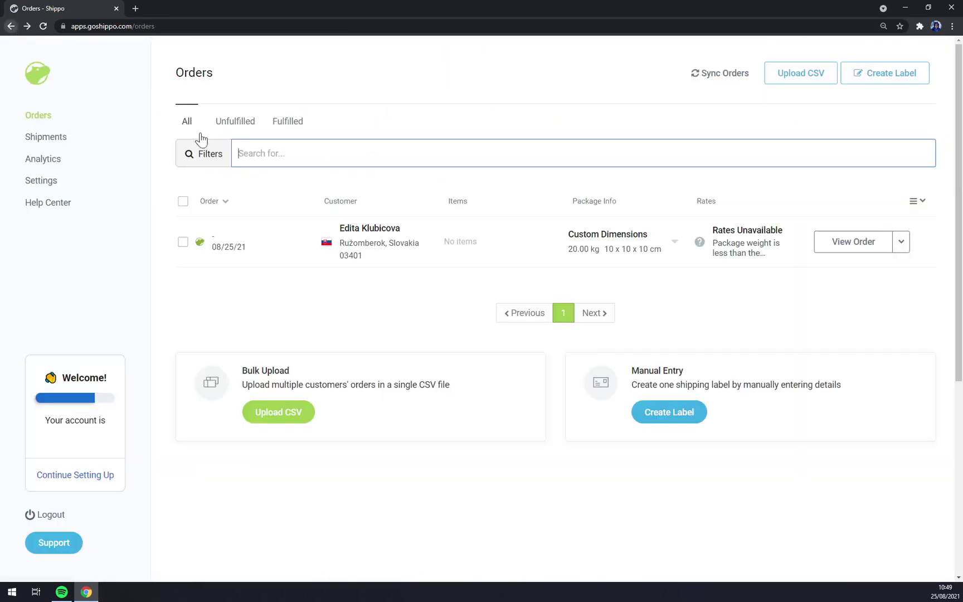
{"action": "left_click", "coordinate": [859, 83]}
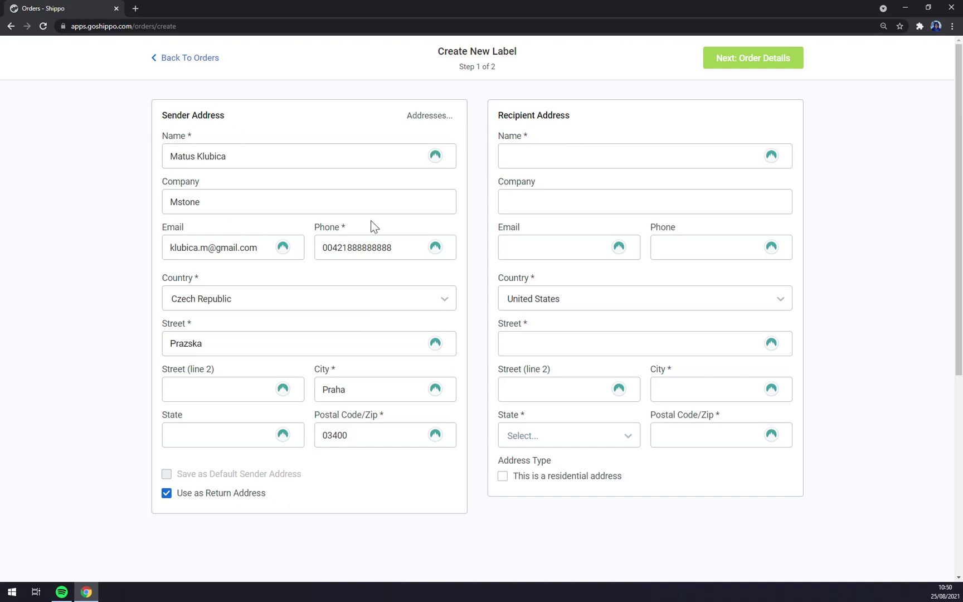
Enter the recipient's full name, e-mail address and phone number.
{"action": "left_click", "coordinate": [563, 156]}
{"action": "left_click", "coordinate": [580, 129]}
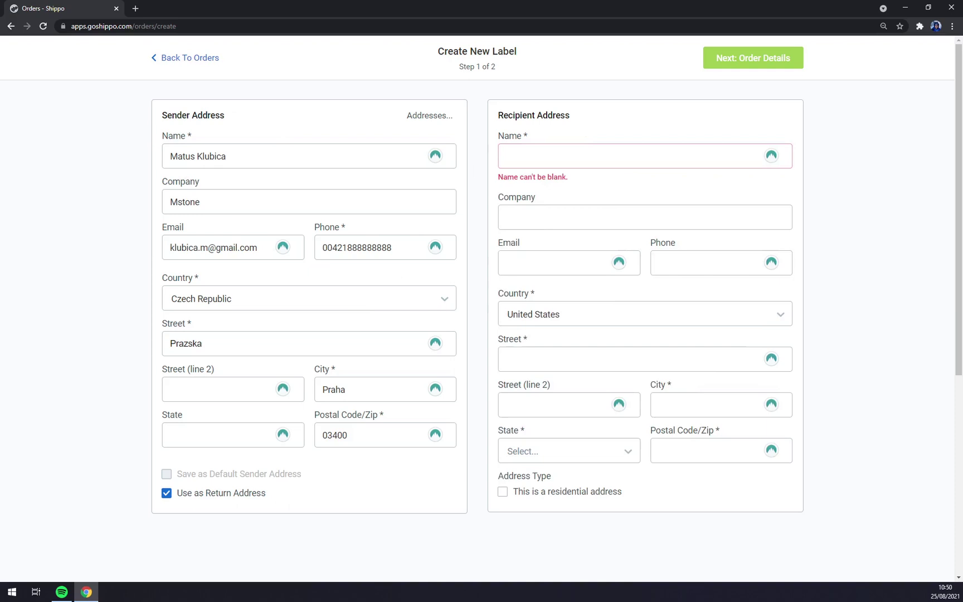
{"action": "left_click", "coordinate": [563, 156]}
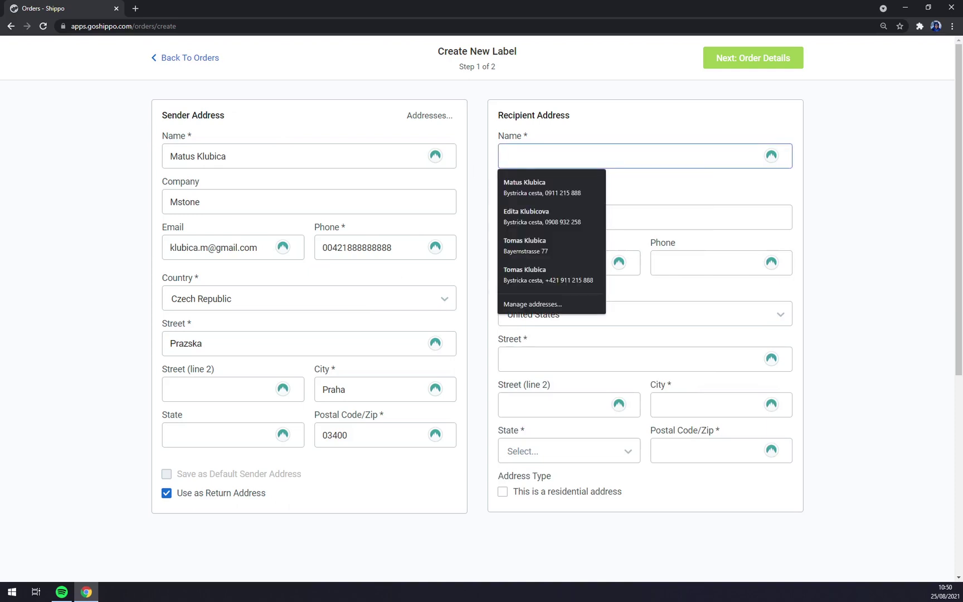
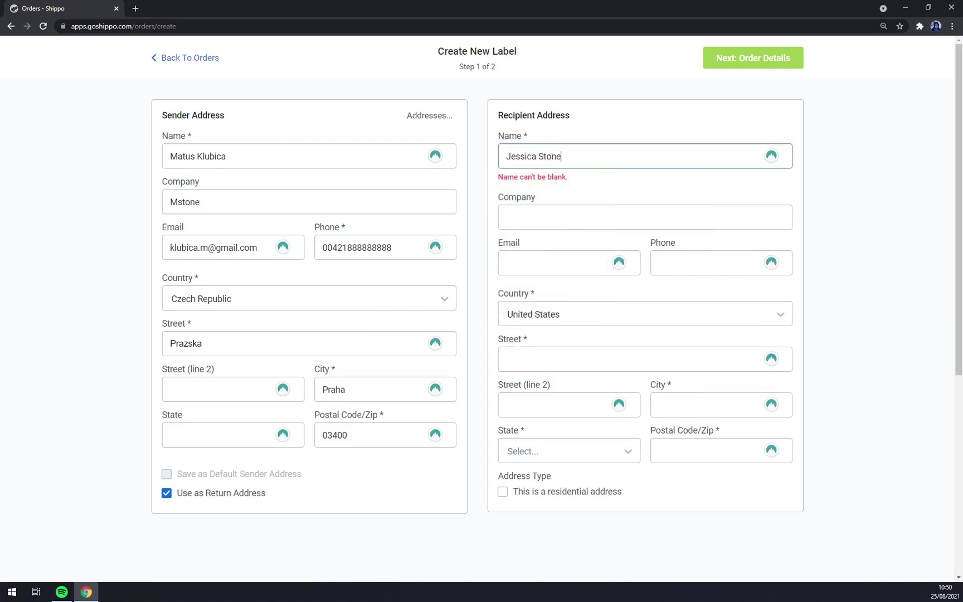
{"action": "left_click", "coordinate": [644, 217]}
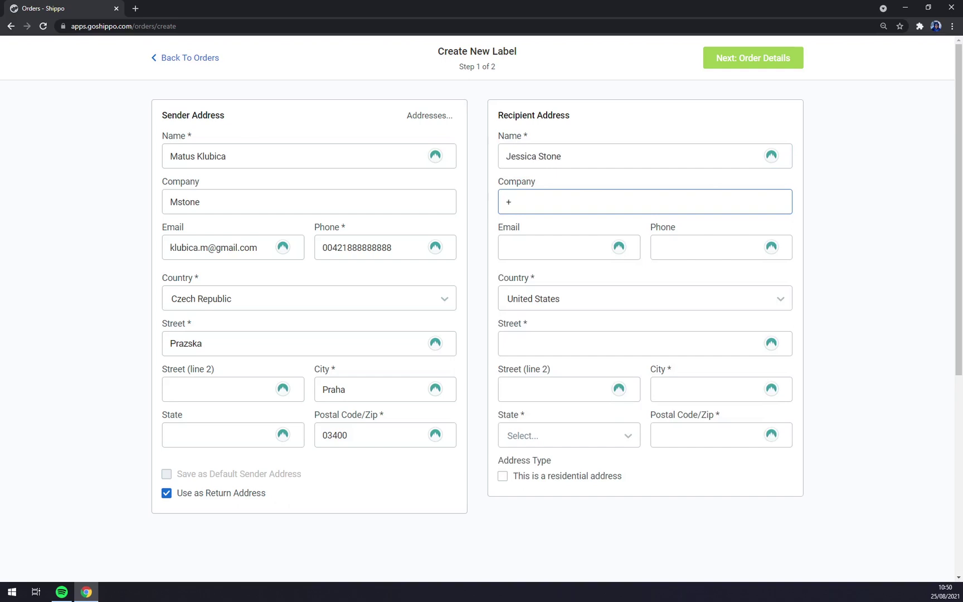
{"action": "left_click", "coordinate": [551, 247]}
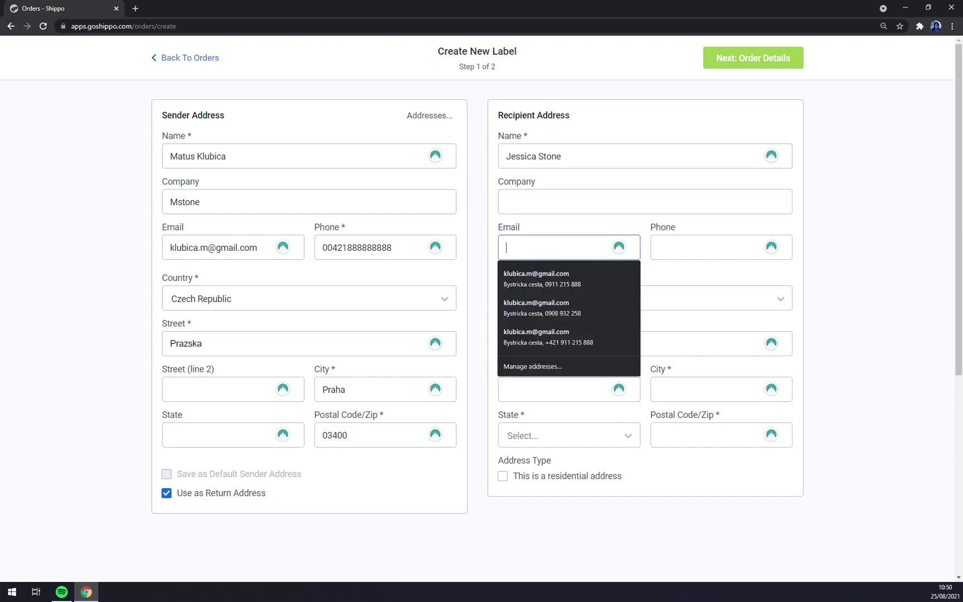
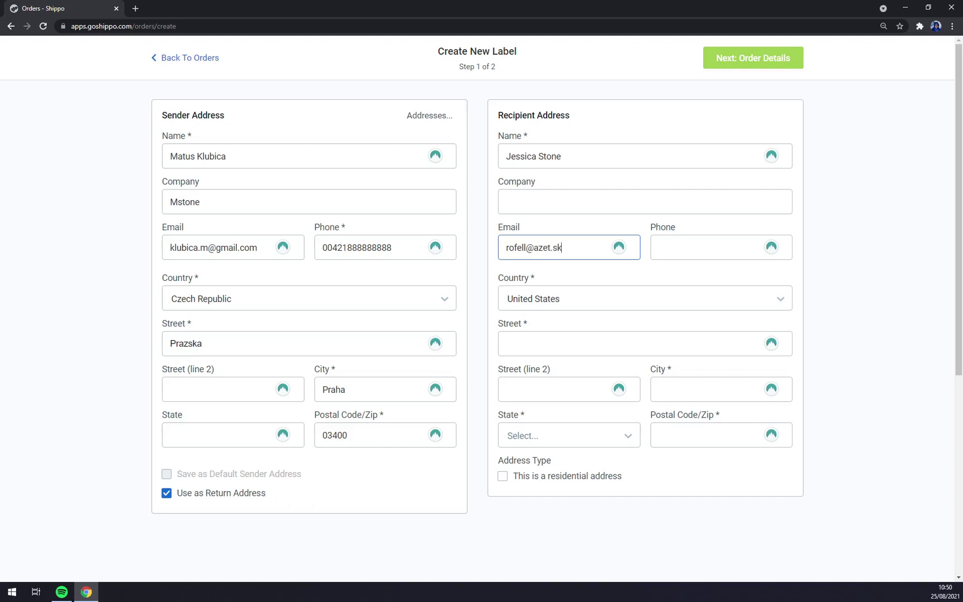
{"action": "left_click", "coordinate": [702, 247]}
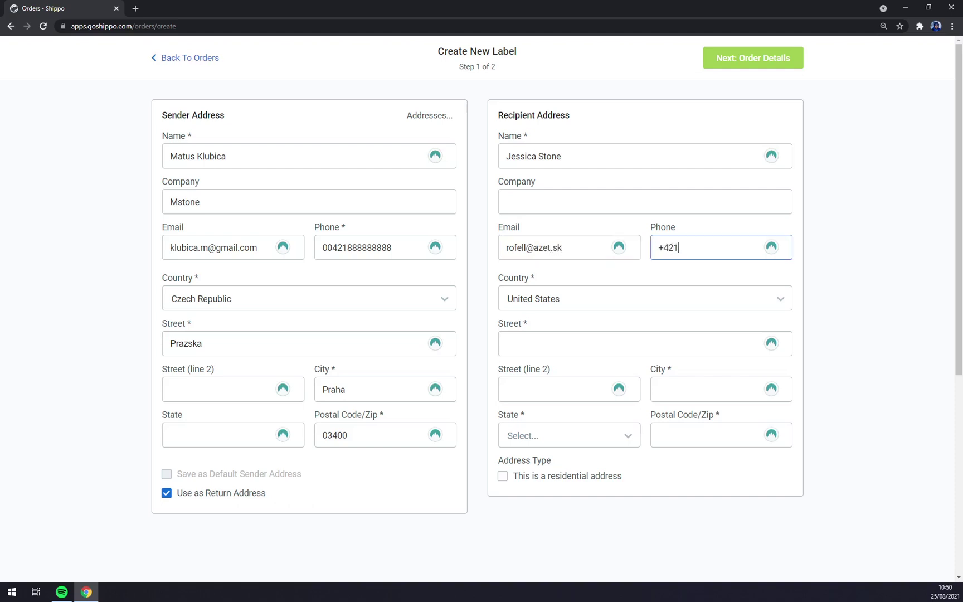
Choose Slovakia with autofilled address, mark it residential, and remove the phone's extra digit.
{"action": "left_click", "coordinate": [561, 306]}
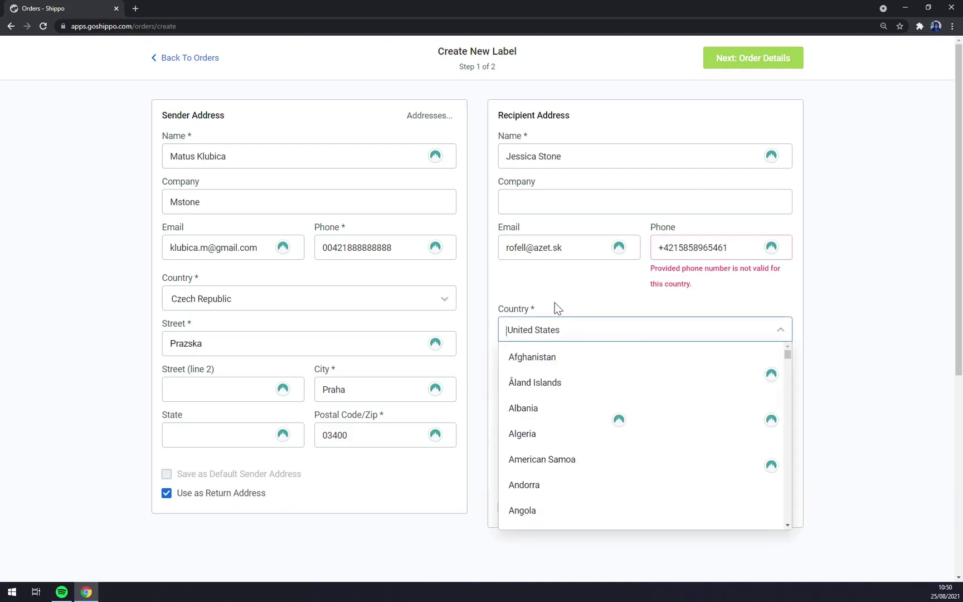
{"action": "type", "text": "Slova"}
{"action": "left_click", "coordinate": [519, 355]}
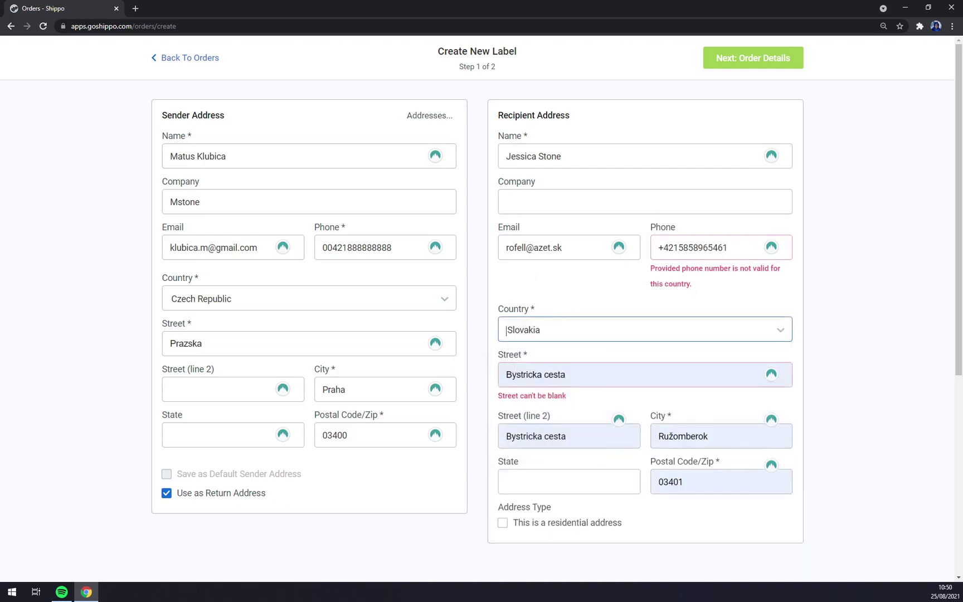
{"action": "key", "text": "Tab"}
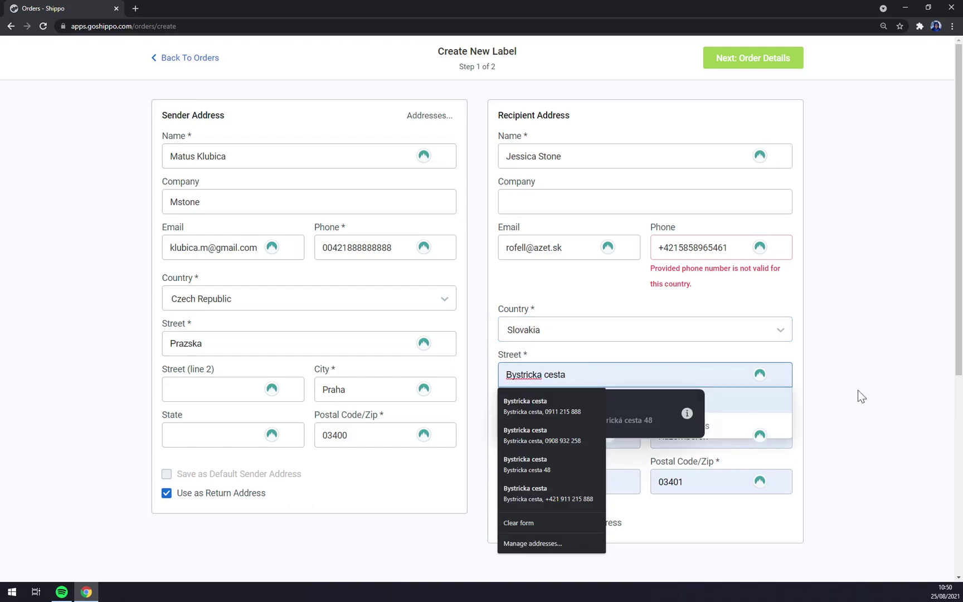
{"action": "key", "text": "Return"}
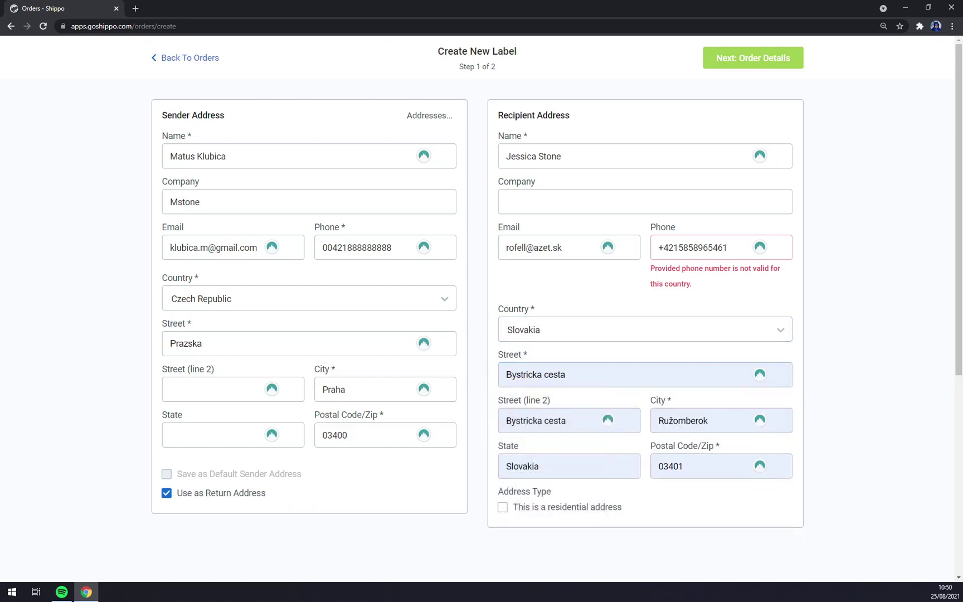
{"action": "left_click", "coordinate": [502, 508]}
{"action": "left_click", "coordinate": [723, 247]}
{"action": "key", "text": "BackSpace"}
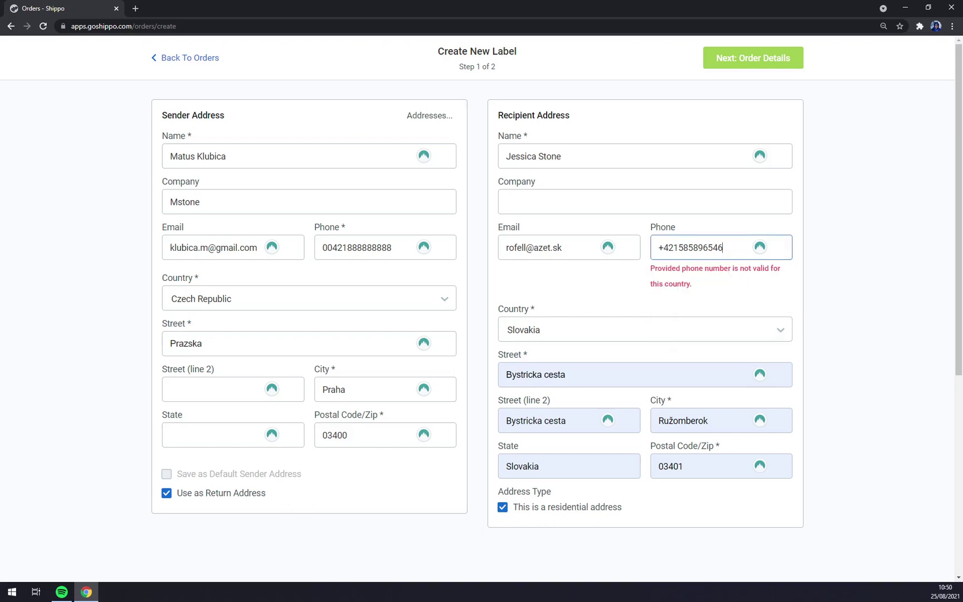
{"action": "left_click", "coordinate": [804, 260]}
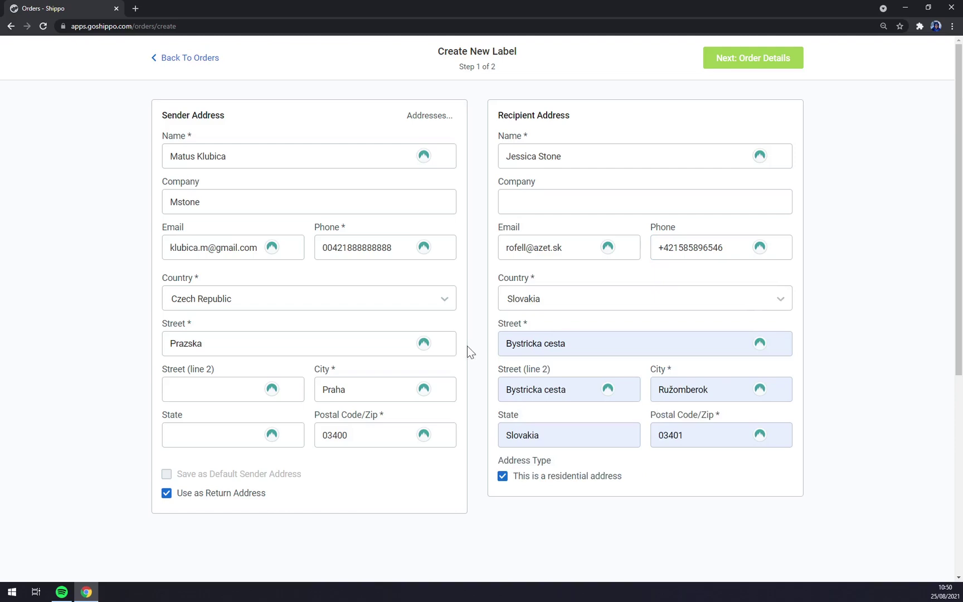
Toggle 'Use as Return Address' off and back on, keeping the sender as return address, then continue.
{"action": "left_click", "coordinate": [166, 496]}
{"action": "scroll", "coordinate": [166, 499], "scroll_direction": "down", "scroll_amount": 3}
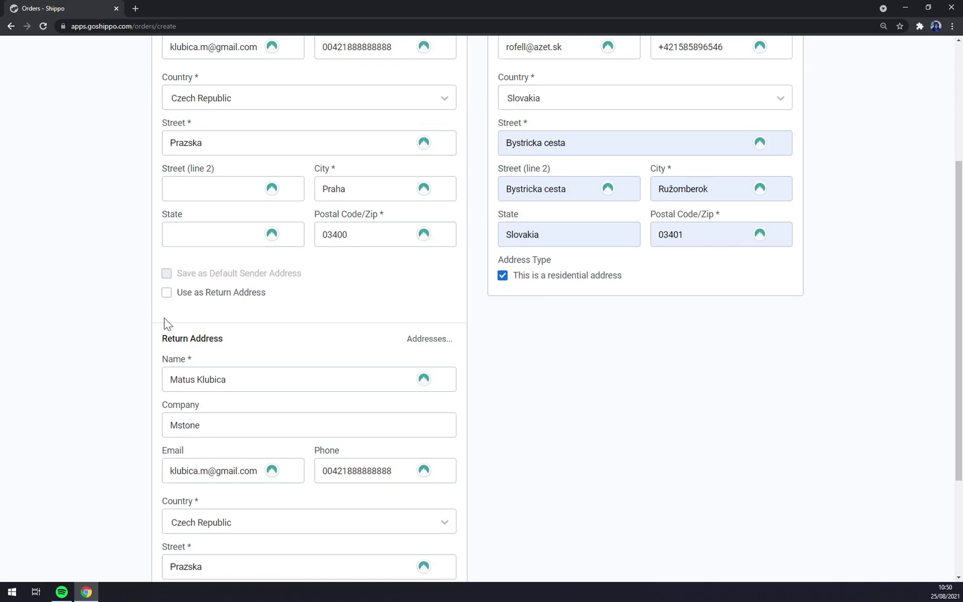
{"action": "scroll", "coordinate": [187, 440], "scroll_direction": "up", "scroll_amount": 3}
{"action": "left_click", "coordinate": [166, 443]}
{"action": "scroll", "coordinate": [249, 222], "scroll_direction": "up", "scroll_amount": 1}
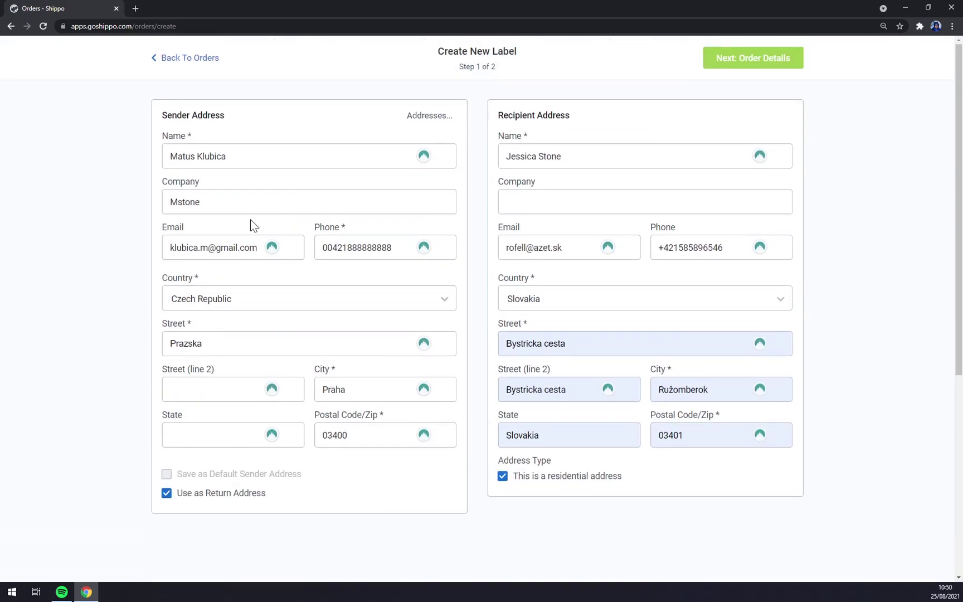
{"action": "left_click", "coordinate": [166, 493]}
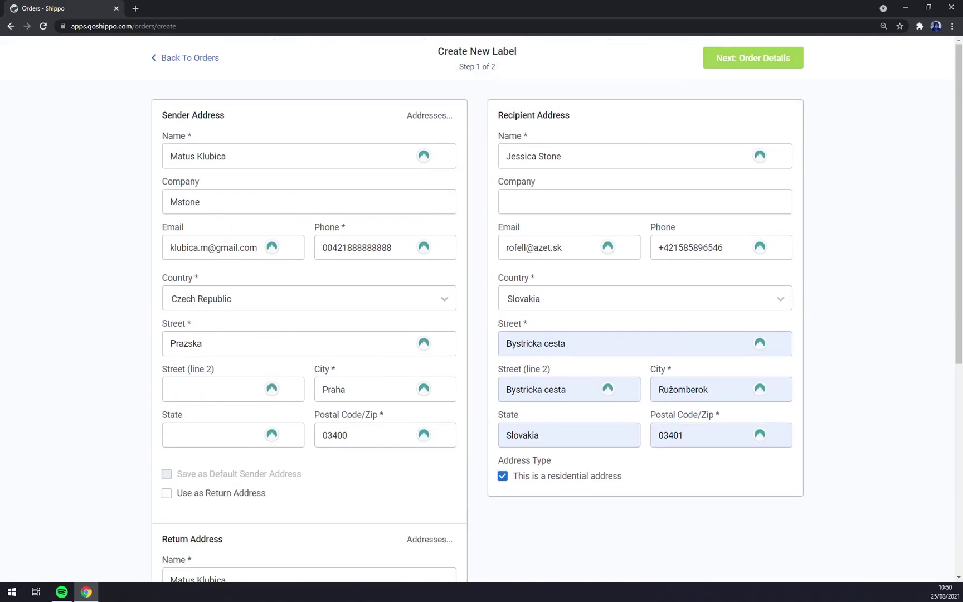
{"action": "scroll", "coordinate": [166, 493], "scroll_direction": "down", "scroll_amount": 4}
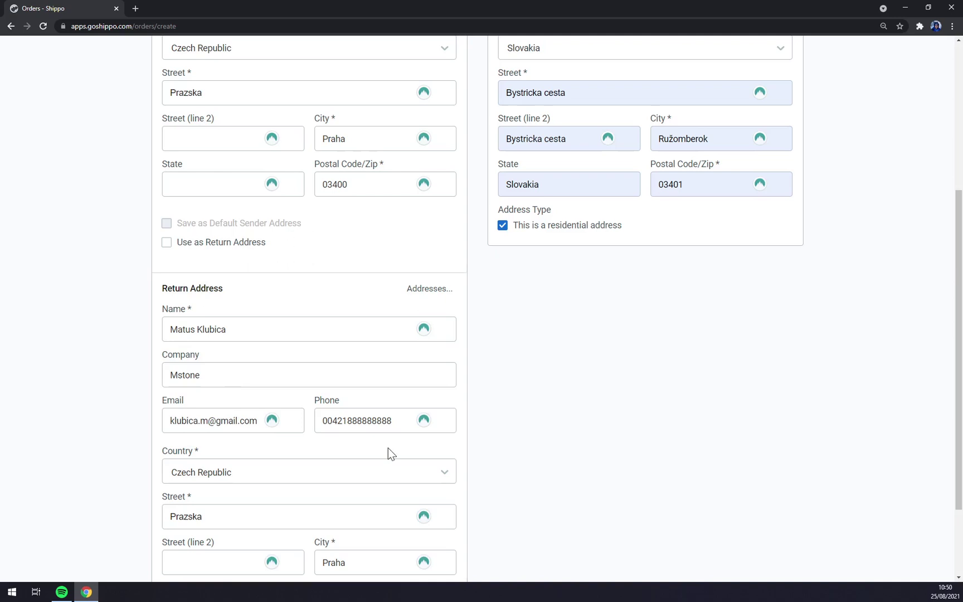
{"action": "scroll", "coordinate": [388, 451], "scroll_direction": "down", "scroll_amount": 2}
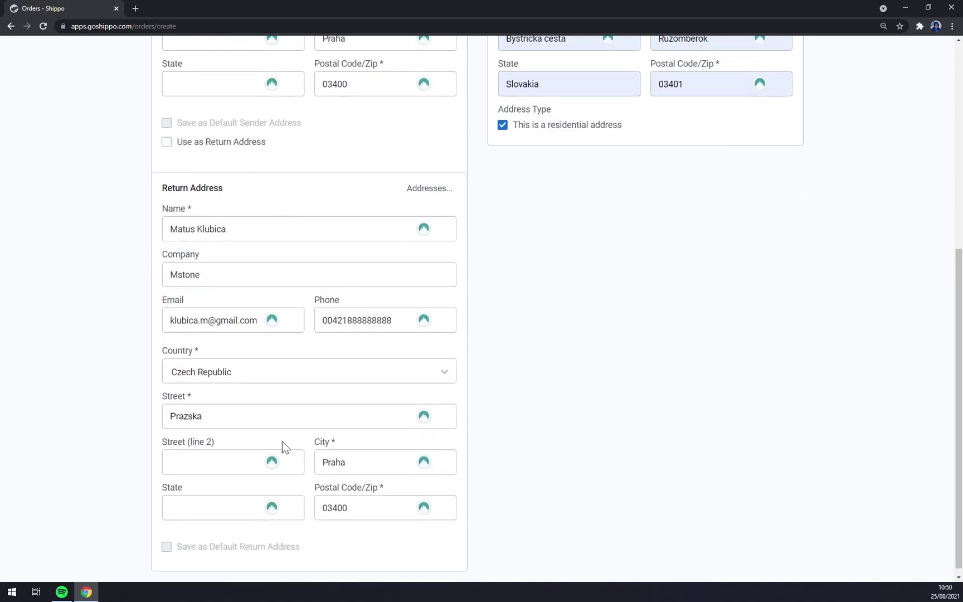
{"action": "left_click", "coordinate": [166, 135]}
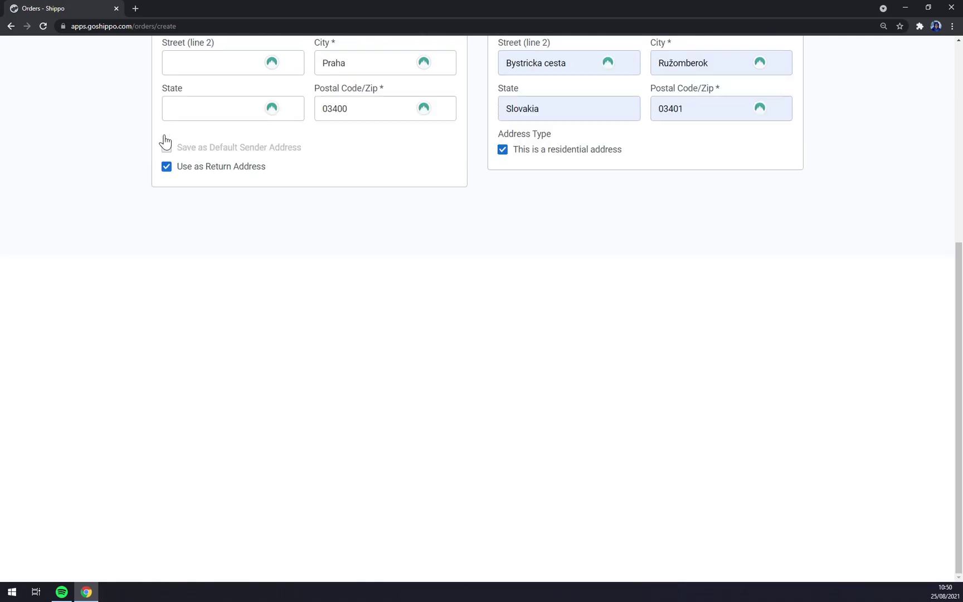
{"action": "scroll", "coordinate": [363, 351], "scroll_direction": "up", "scroll_amount": 5}
{"action": "left_click", "coordinate": [715, 64]}
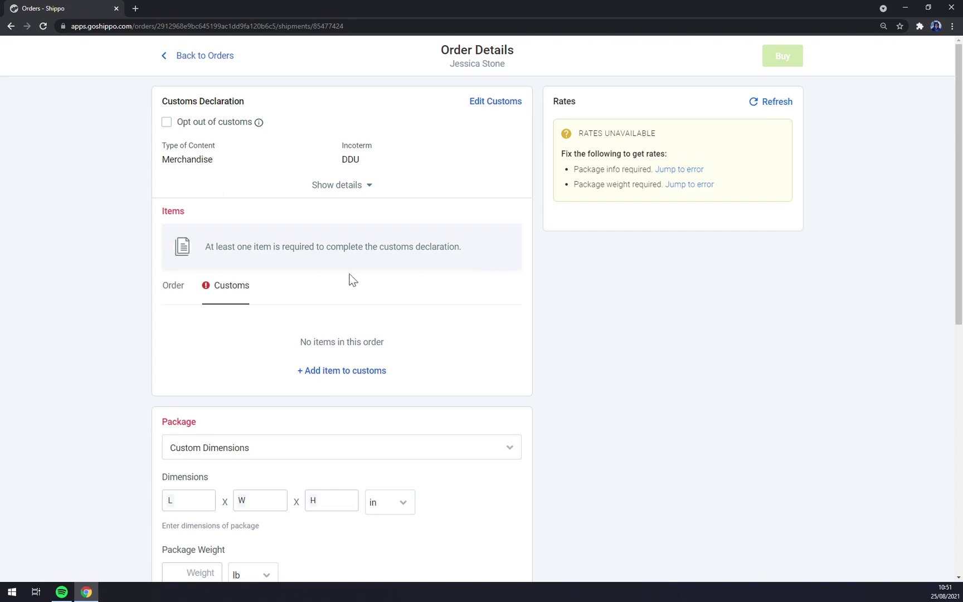
Switch between the Order and Customs item lists, ending on the order's own items.
{"action": "left_click", "coordinate": [173, 289]}
{"action": "left_click", "coordinate": [220, 300]}
{"action": "left_click", "coordinate": [174, 289]}
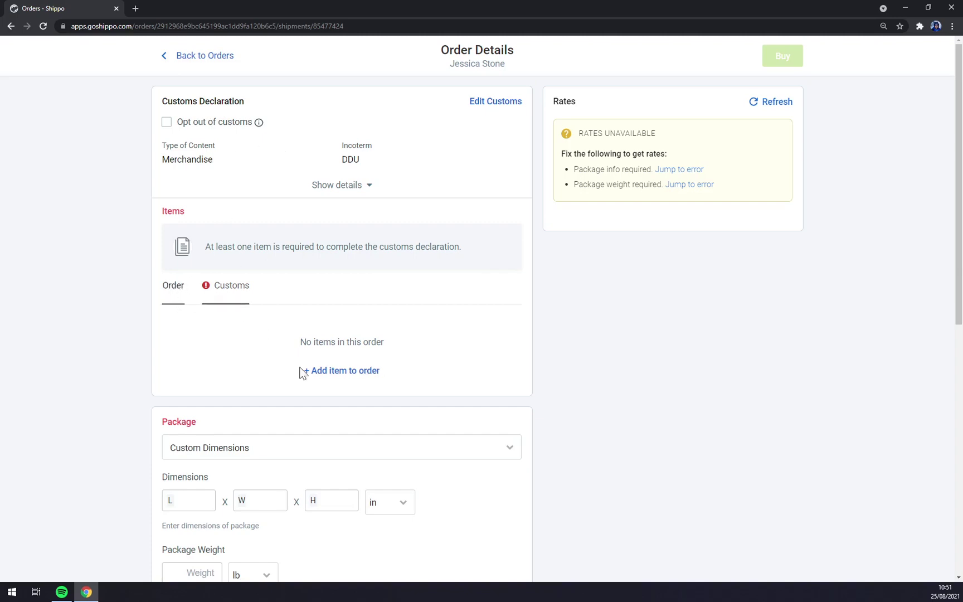
{"action": "left_click", "coordinate": [239, 295]}
{"action": "left_click", "coordinate": [167, 292]}
Start a new item described as Big Box with quantity 1 and unit weight 2 kg.
{"action": "left_click", "coordinate": [338, 372]}
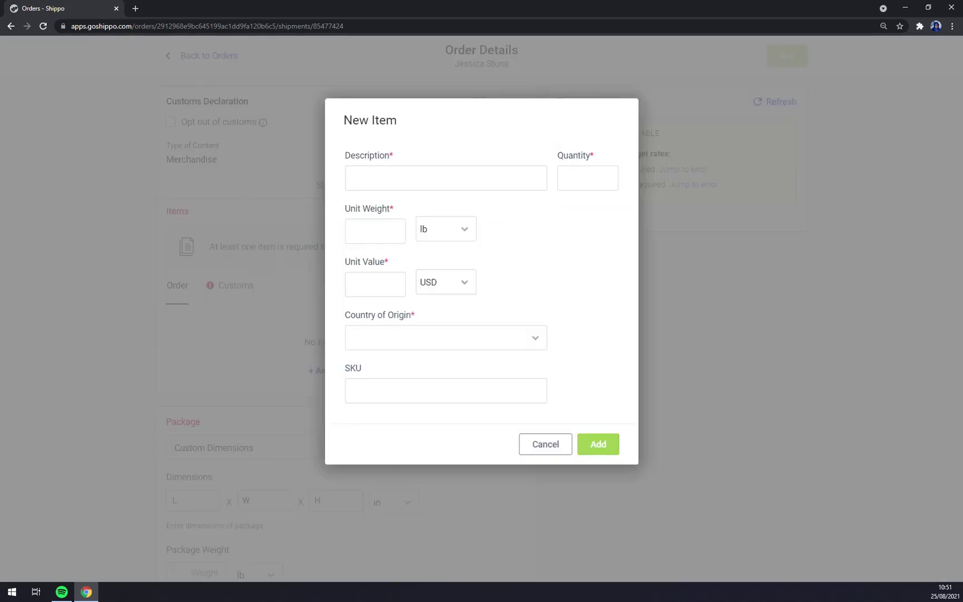
{"action": "left_click", "coordinate": [390, 173]}
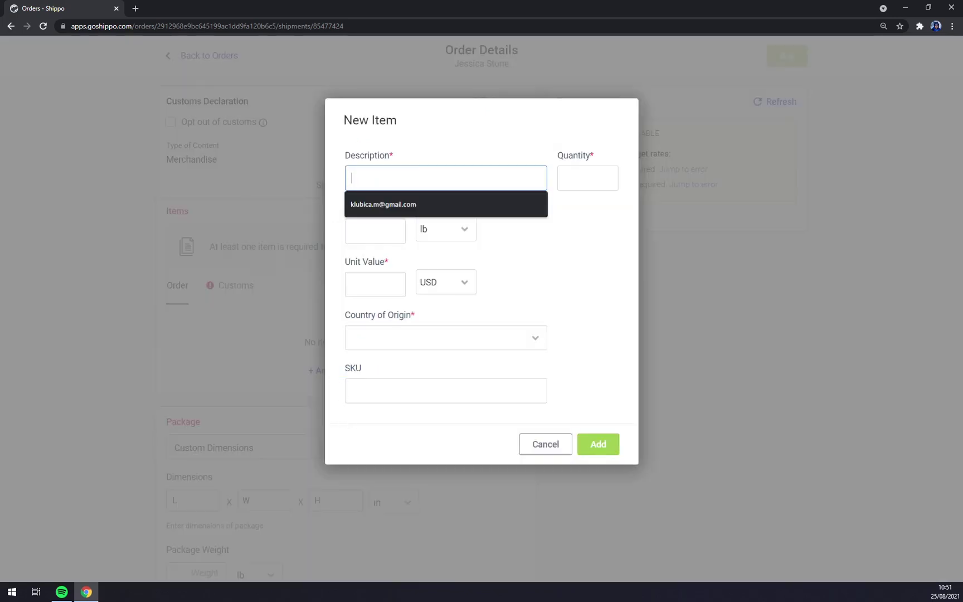
{"action": "type", "text": "Big Box"}
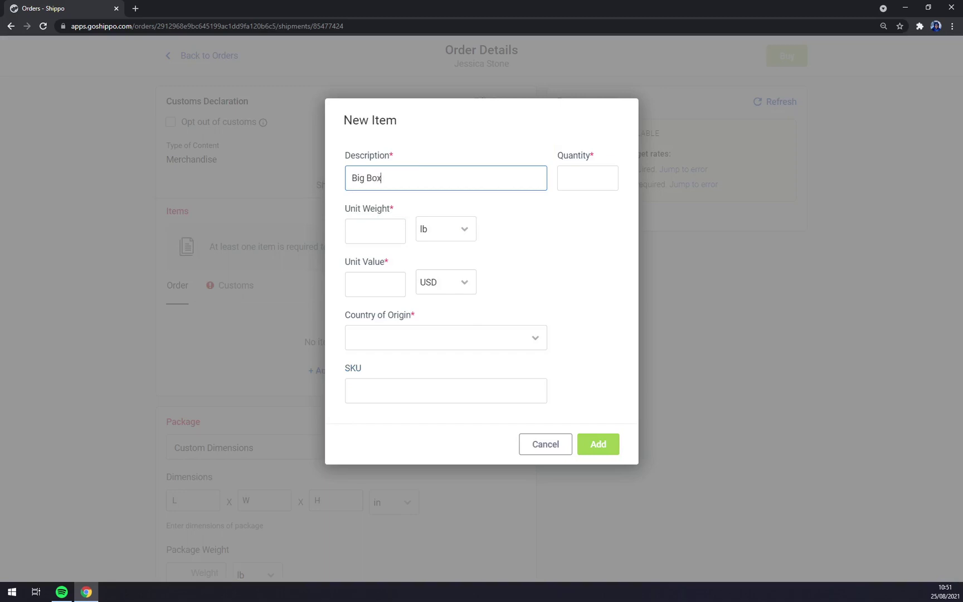
{"action": "left_click", "coordinate": [588, 178]}
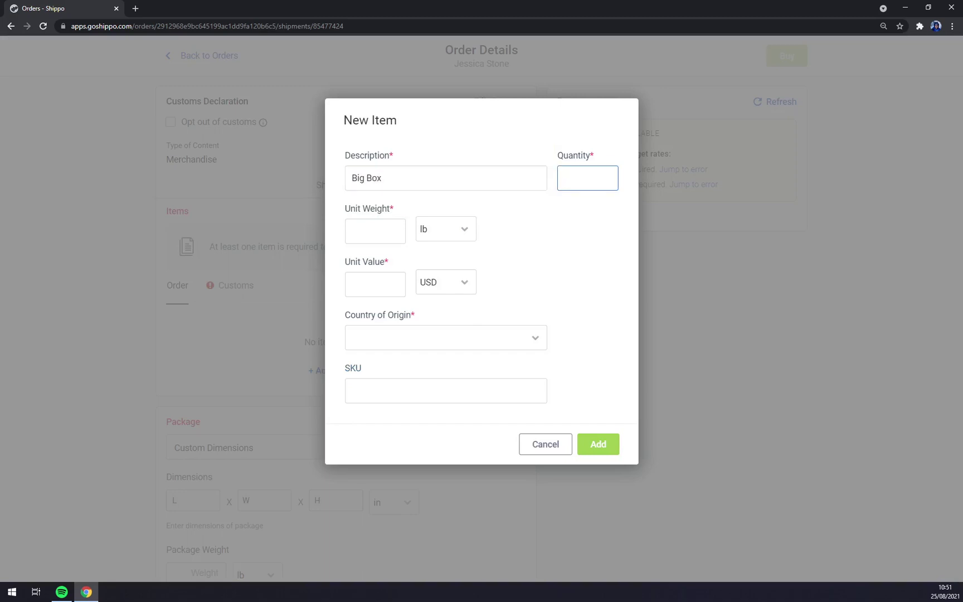
{"action": "type", "text": "1"}
{"action": "key", "text": "Tab"}
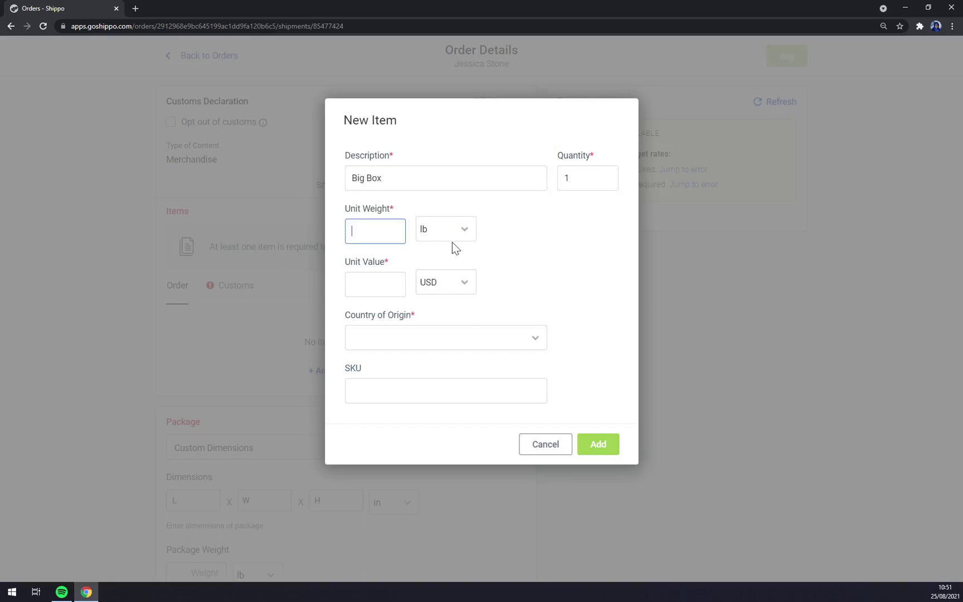
{"action": "left_click", "coordinate": [452, 241]}
{"action": "left_click", "coordinate": [447, 282]}
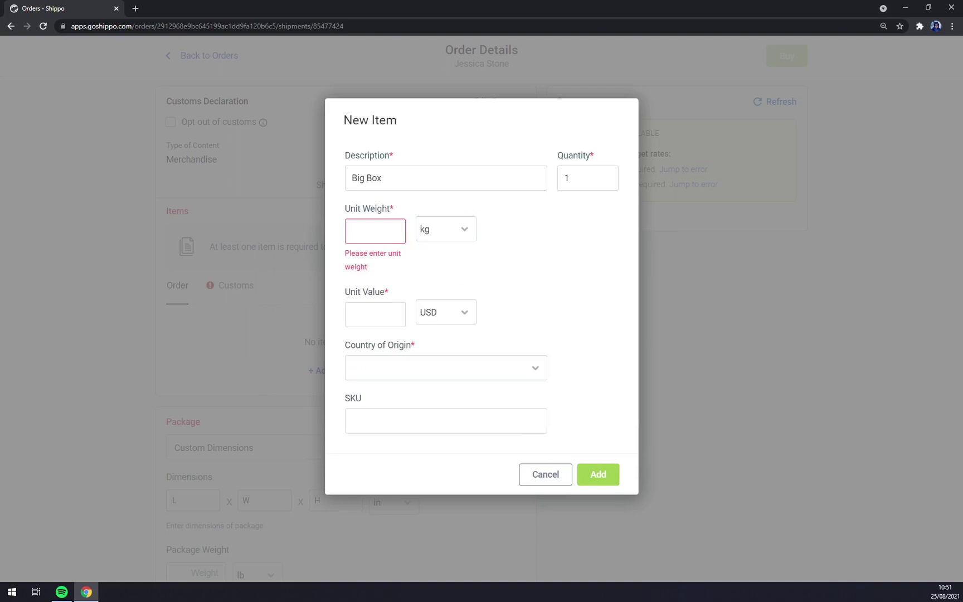
{"action": "type", "text": "2"}
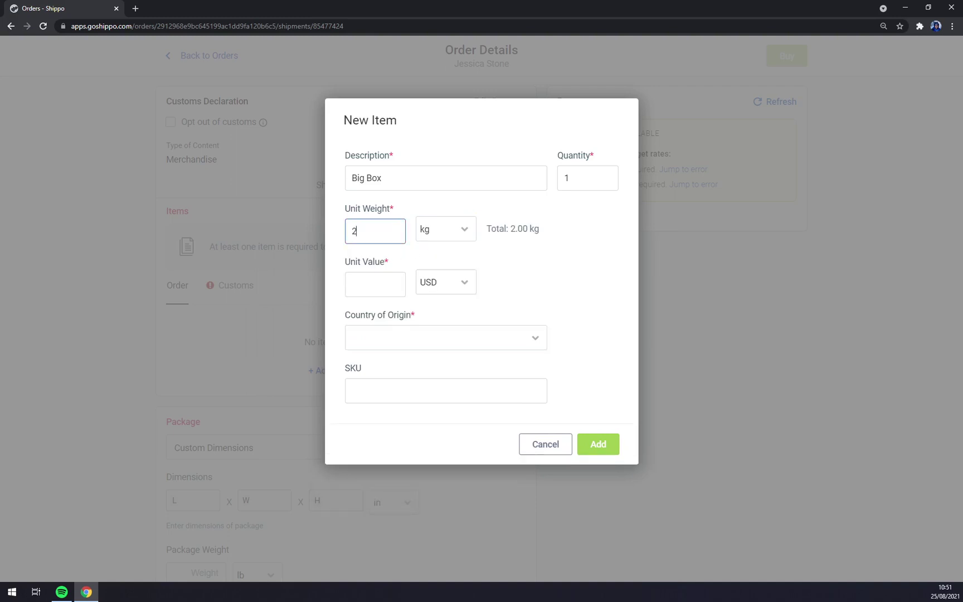
{"action": "key", "text": "Tab"}
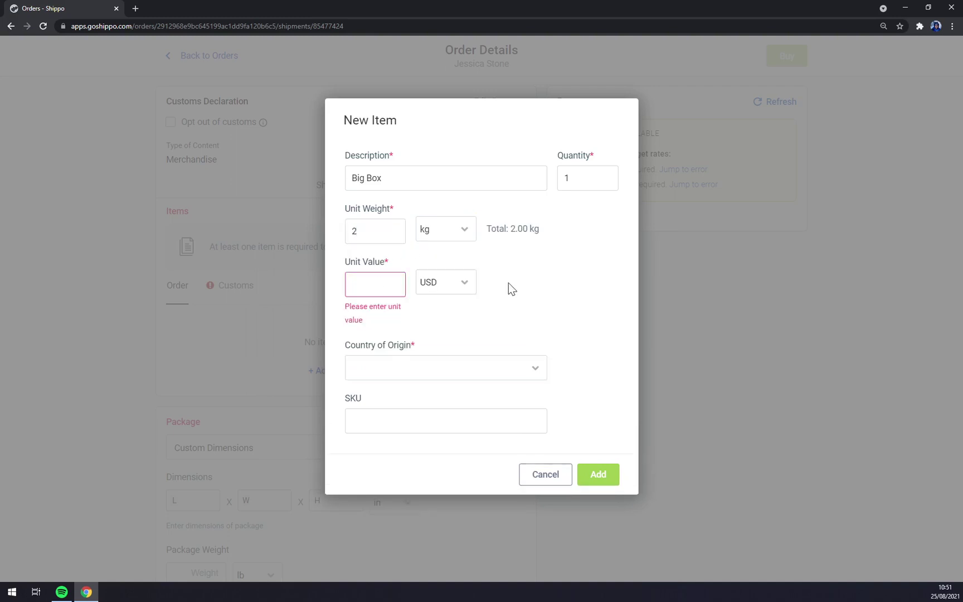
Value the item at 150 EUR from Slovakia, add it, and discard a second new-item form.
{"action": "left_click", "coordinate": [455, 283]}
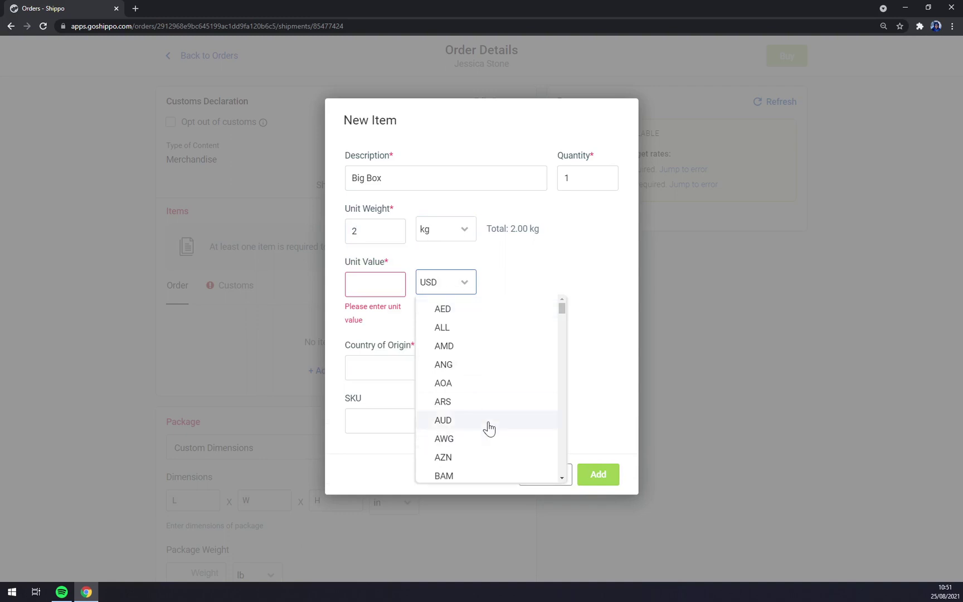
{"action": "scroll", "coordinate": [487, 427], "scroll_direction": "down", "scroll_amount": 4}
{"action": "scroll", "coordinate": [489, 426], "scroll_direction": "down", "scroll_amount": 2}
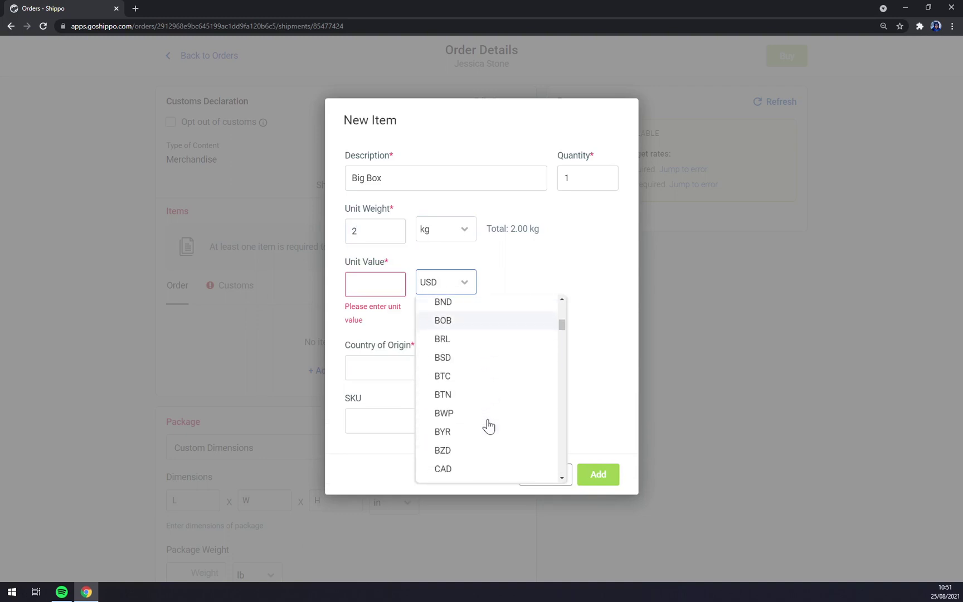
{"action": "scroll", "coordinate": [487, 426], "scroll_direction": "down", "scroll_amount": 4}
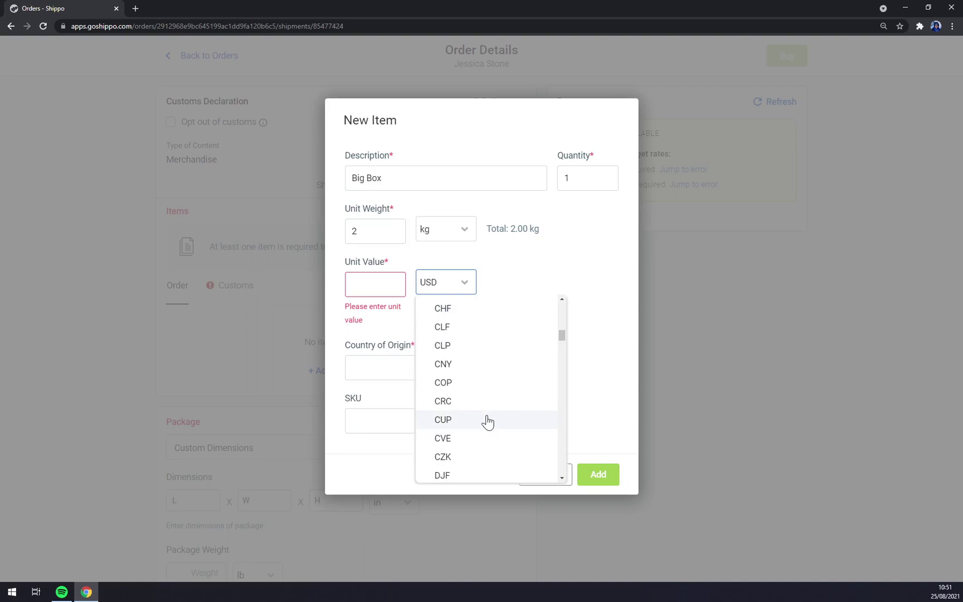
{"action": "scroll", "coordinate": [474, 438], "scroll_direction": "down", "scroll_amount": 2}
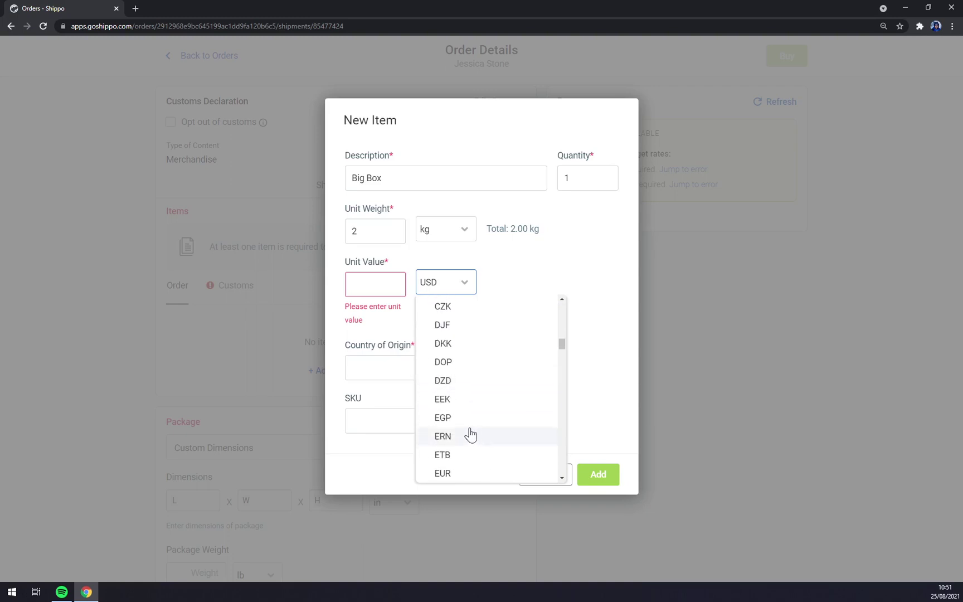
{"action": "left_click", "coordinate": [456, 425]}
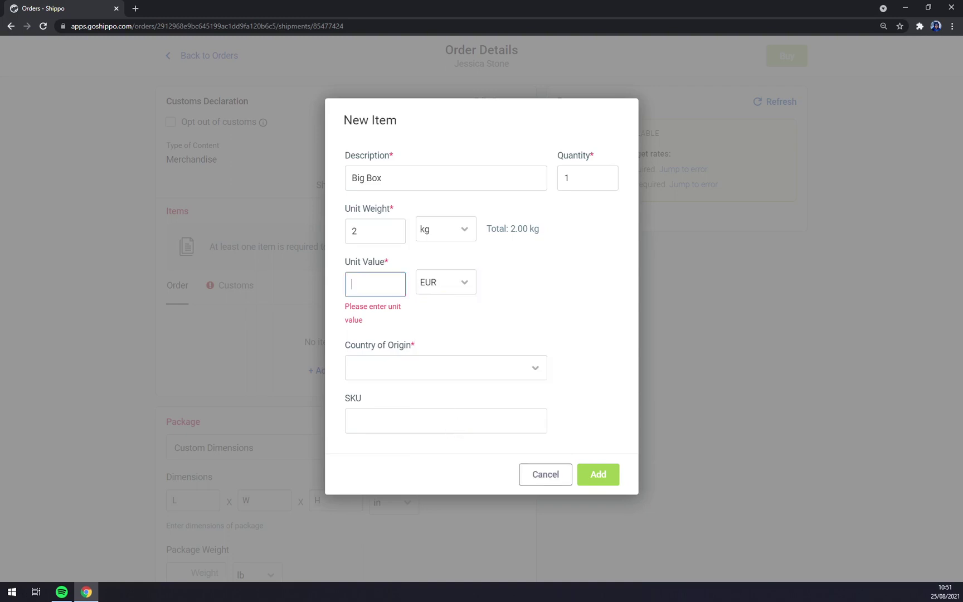
{"action": "type", "text": "150"}
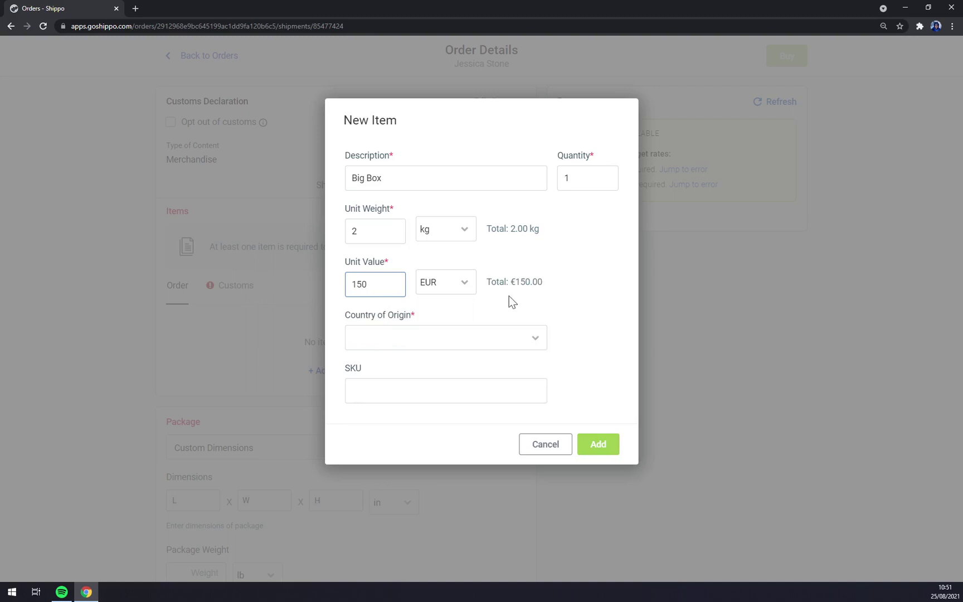
{"action": "left_click", "coordinate": [450, 334]}
{"action": "type", "text": "slova"}
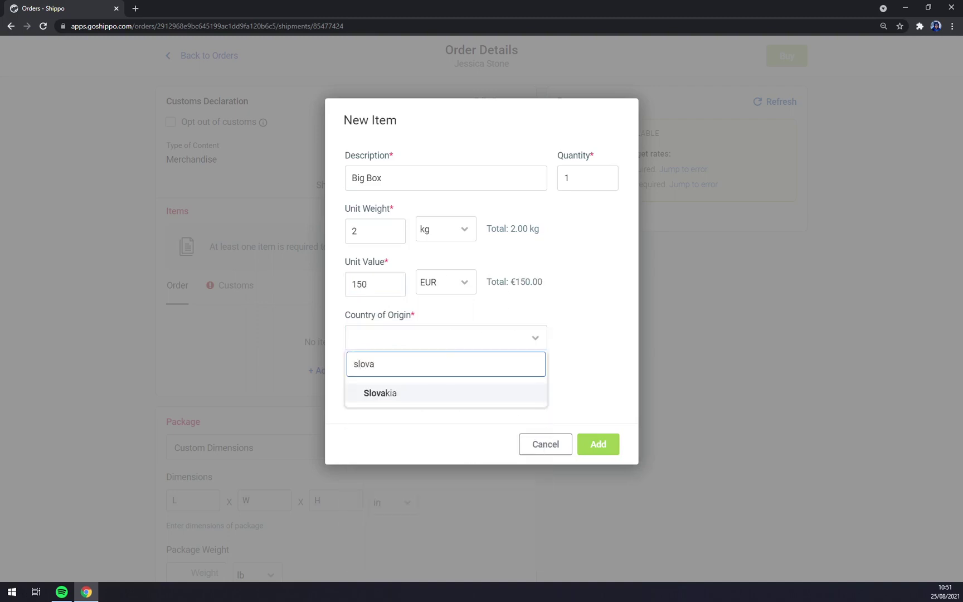
{"action": "left_click", "coordinate": [385, 392]}
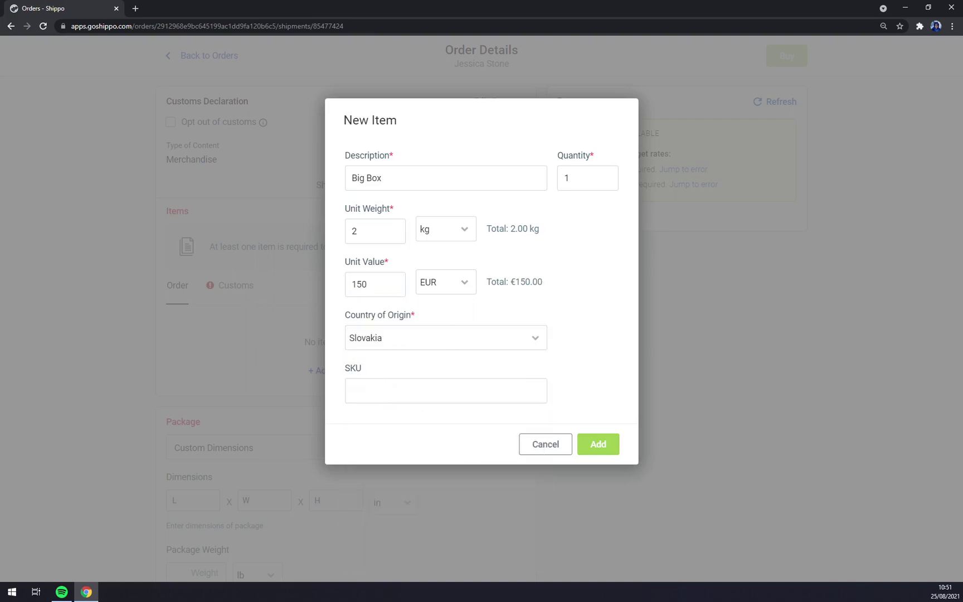
{"action": "left_click", "coordinate": [446, 391]}
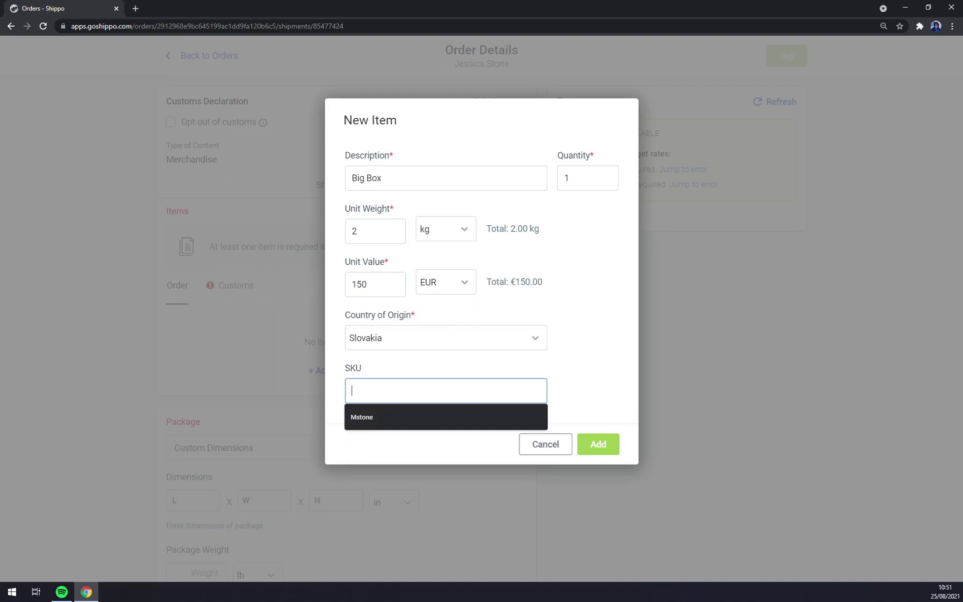
{"action": "left_click", "coordinate": [597, 451]}
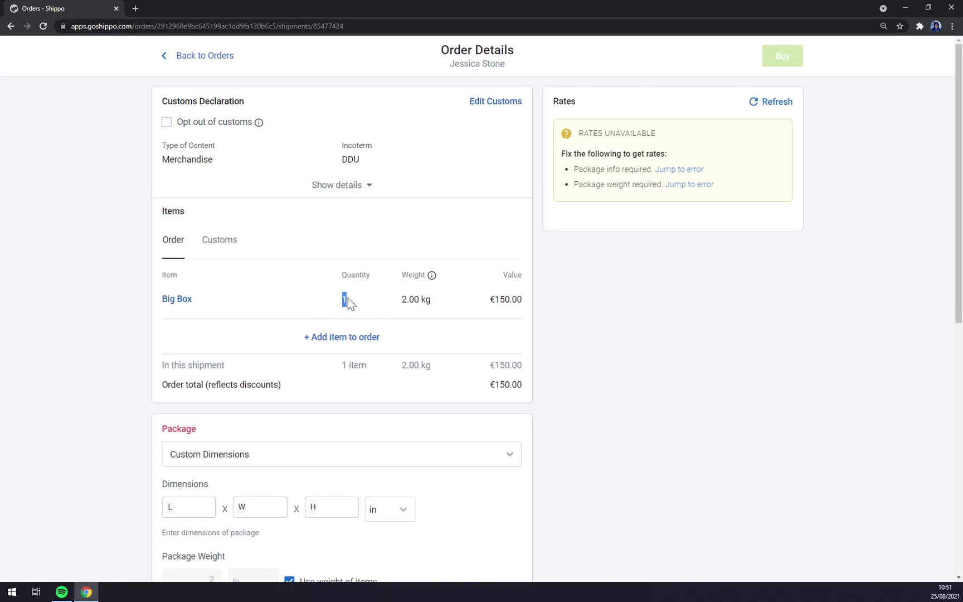
{"action": "left_click", "coordinate": [343, 338]}
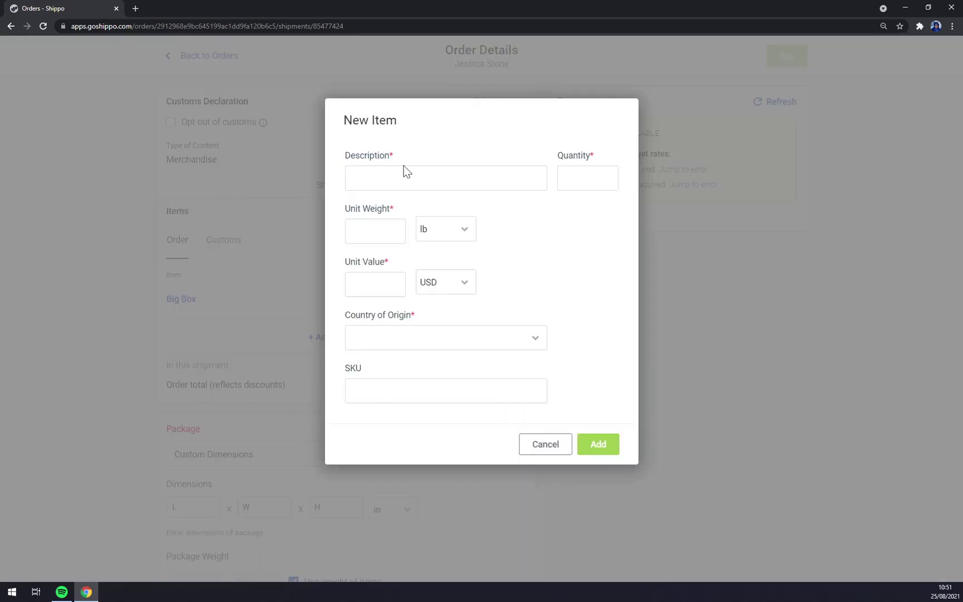
{"action": "left_click", "coordinate": [550, 455]}
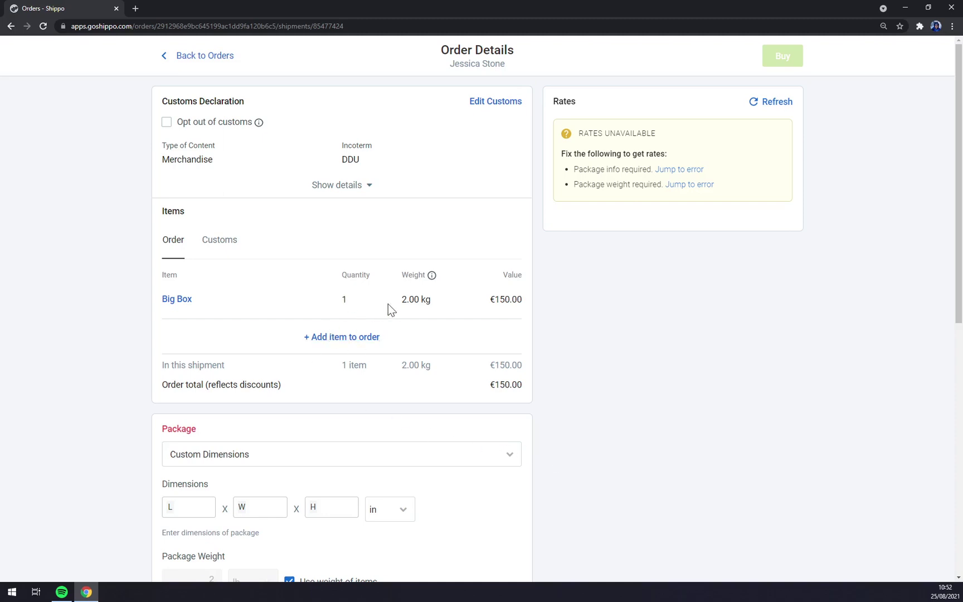
Choose custom package dimensions after browsing the carrier-provided parcel options.
{"action": "scroll", "coordinate": [443, 379], "scroll_direction": "down", "scroll_amount": 5}
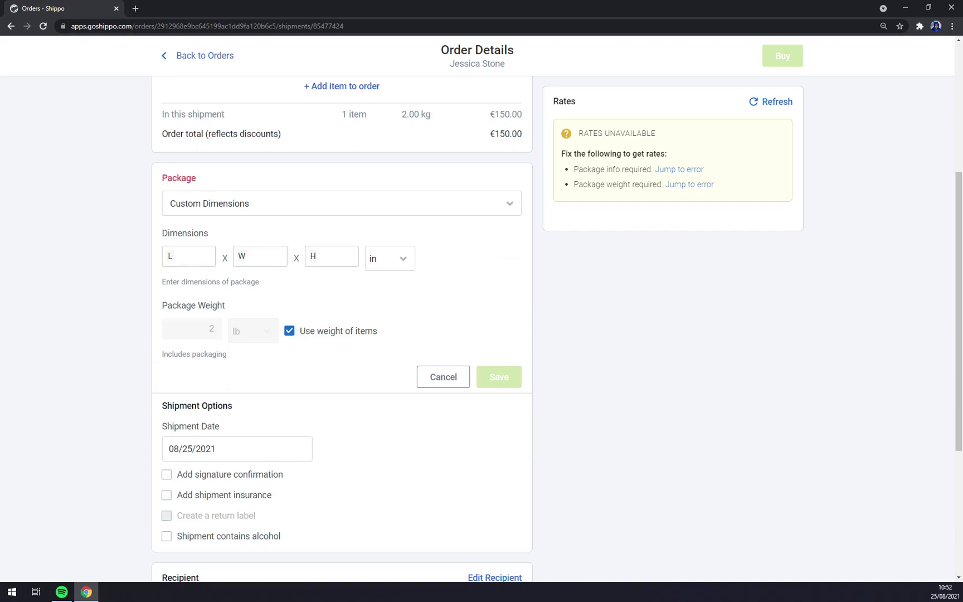
{"action": "scroll", "coordinate": [229, 299], "scroll_direction": "up", "scroll_amount": 2}
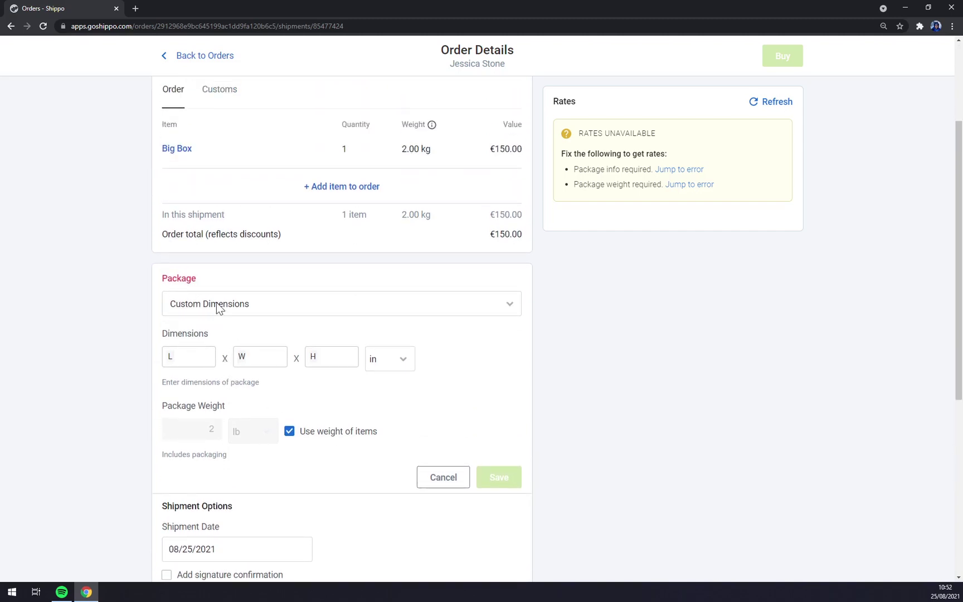
{"action": "left_click", "coordinate": [250, 315]}
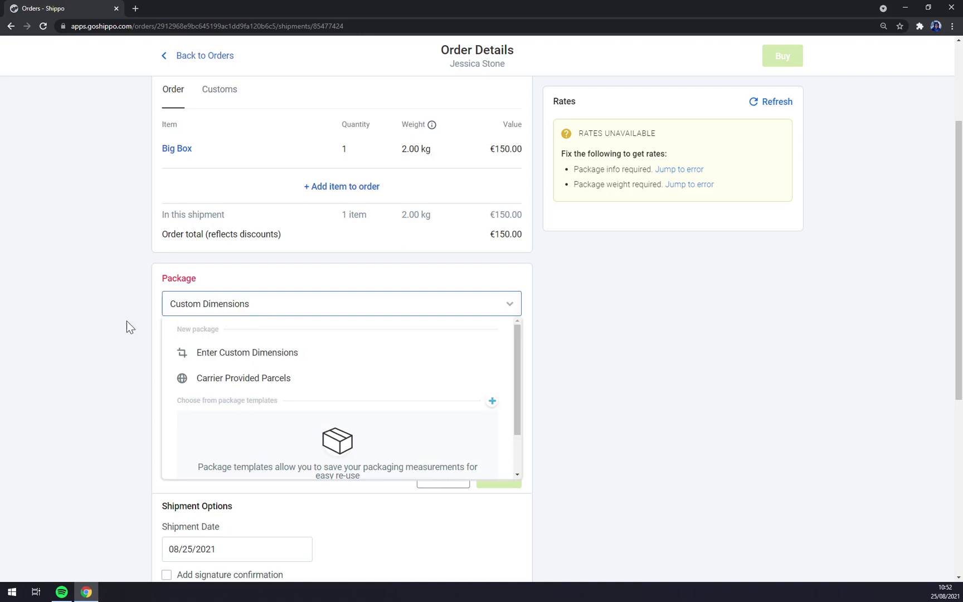
{"action": "left_click", "coordinate": [233, 362]}
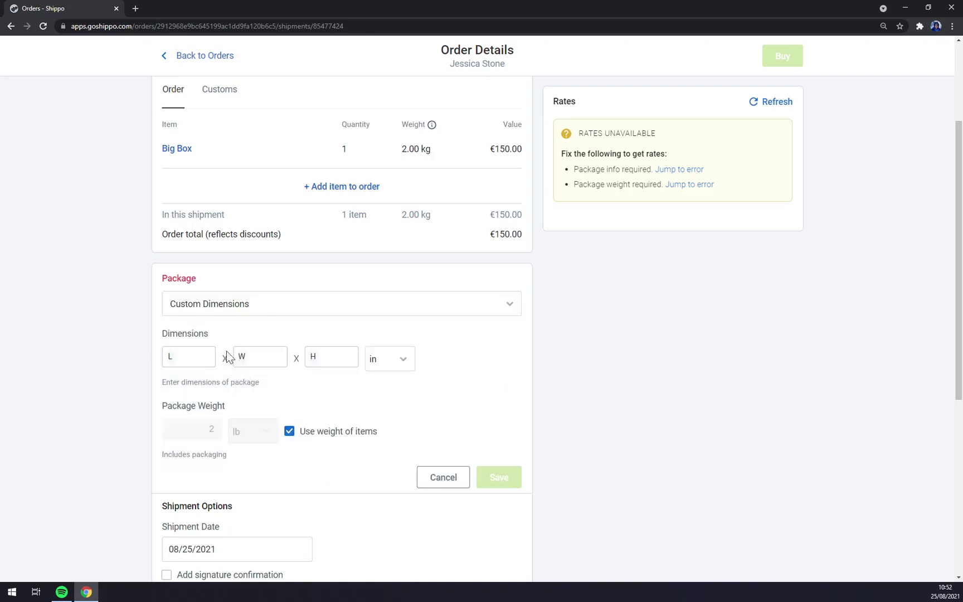
{"action": "left_click", "coordinate": [223, 312]}
{"action": "left_click", "coordinate": [214, 375]}
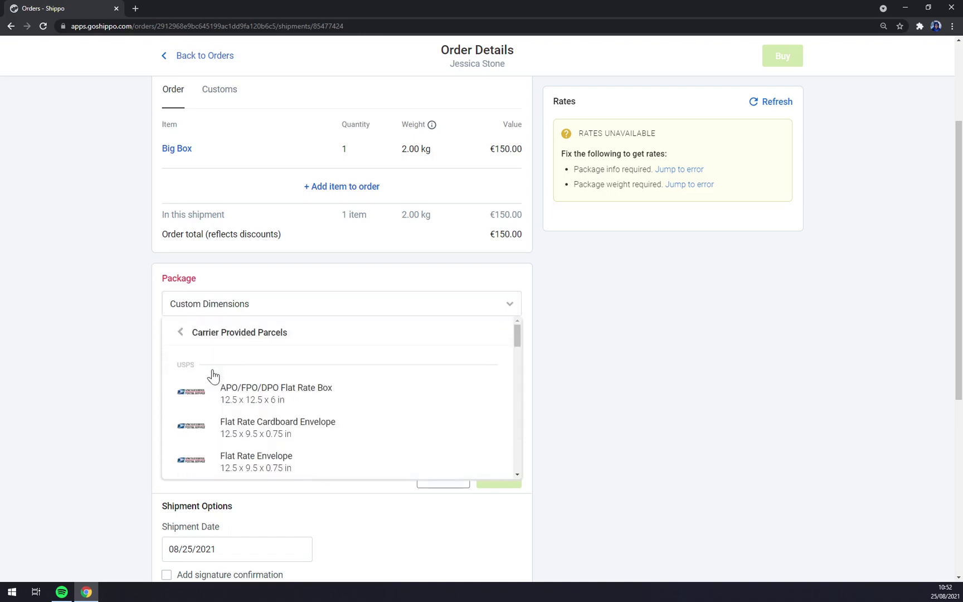
{"action": "left_click", "coordinate": [251, 302]}
{"action": "left_click", "coordinate": [217, 310]}
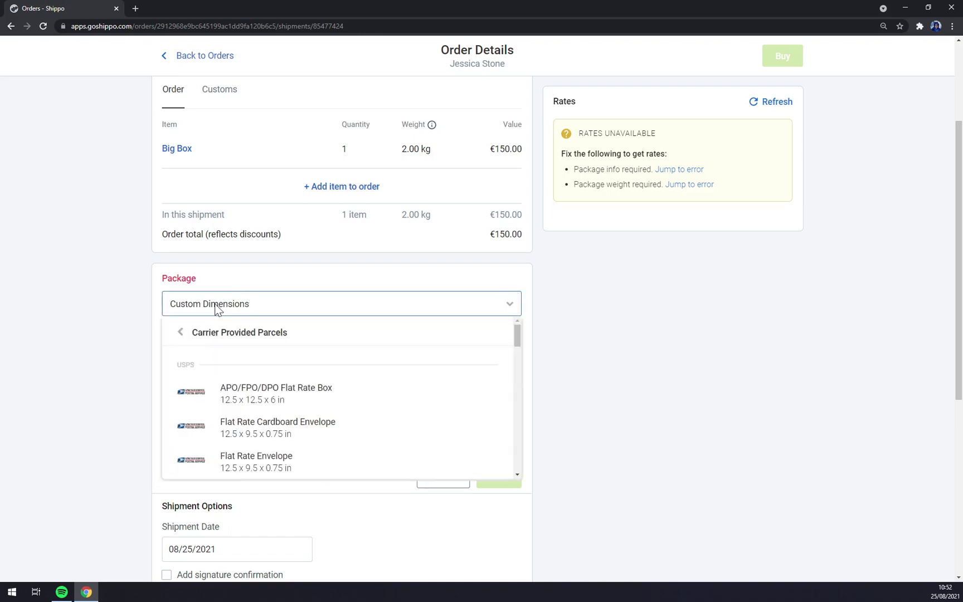
{"action": "left_click", "coordinate": [220, 335]}
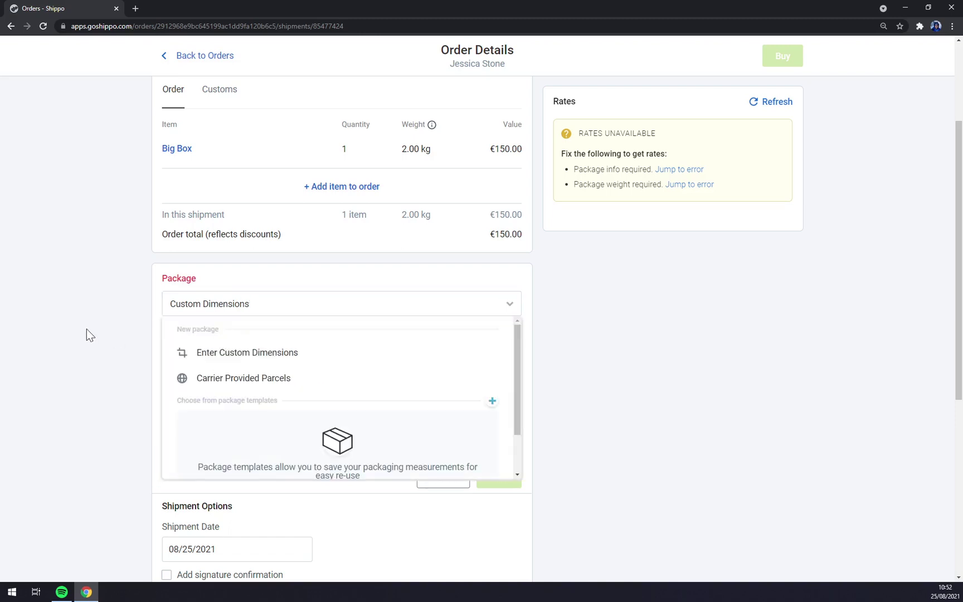
{"action": "left_click", "coordinate": [86, 330]}
Enter package dimensions of 50 × 25 × 25 cm and save them.
{"action": "left_click", "coordinate": [208, 357]}
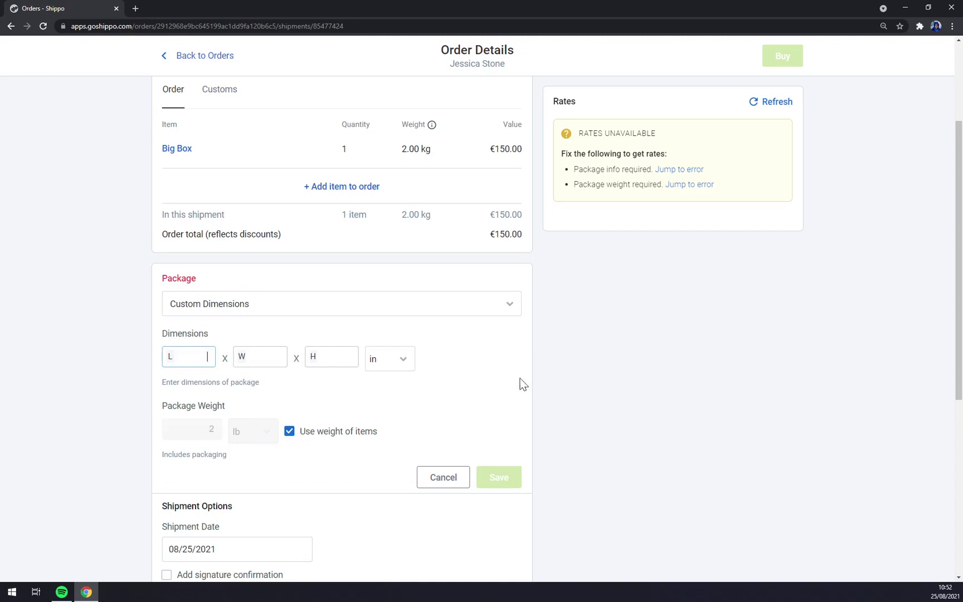
{"action": "left_click", "coordinate": [412, 358]}
{"action": "left_click", "coordinate": [390, 386]}
{"action": "left_click", "coordinate": [163, 361]}
{"action": "type", "text": "50"}
{"action": "key", "text": "Tab"}
{"action": "type", "text": "25"}
{"action": "key", "text": "Tab"}
{"action": "type", "text": "25"}
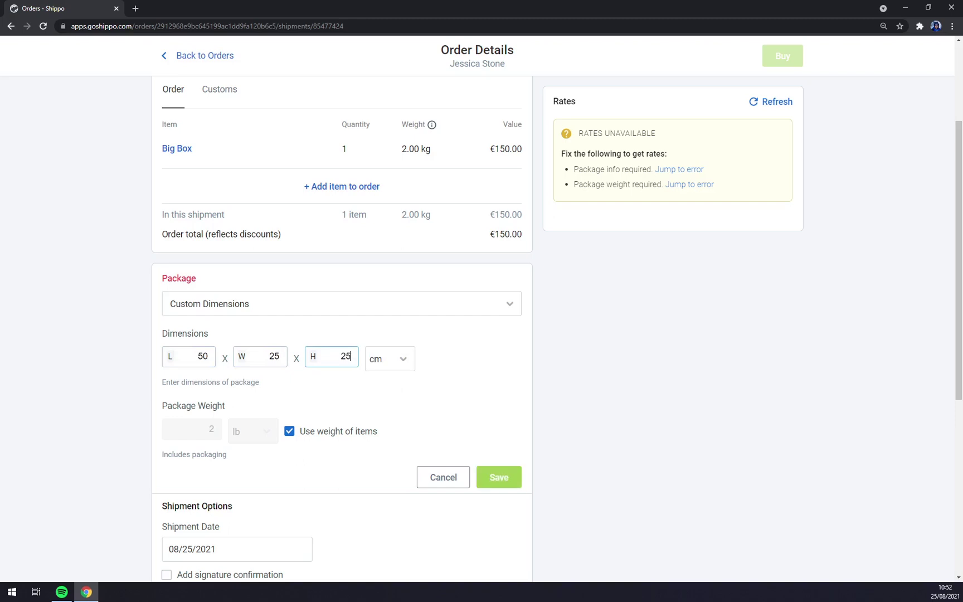
{"action": "left_click", "coordinate": [516, 478]}
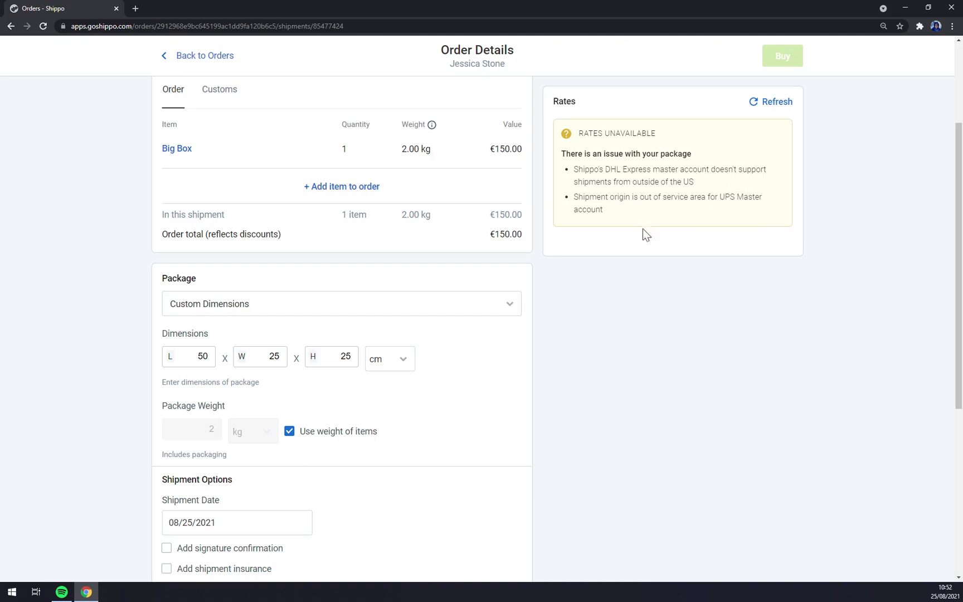
{"action": "scroll", "coordinate": [396, 278], "scroll_direction": "down", "scroll_amount": 5}
{"action": "scroll", "coordinate": [397, 275], "scroll_direction": "up", "scroll_amount": 3}
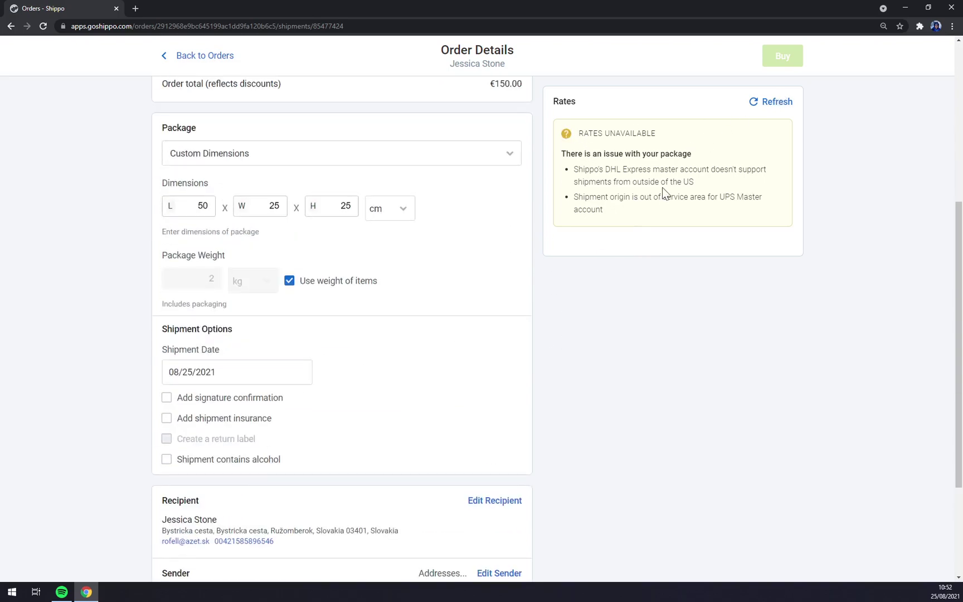
{"action": "scroll", "coordinate": [421, 332], "scroll_direction": "down", "scroll_amount": 3}
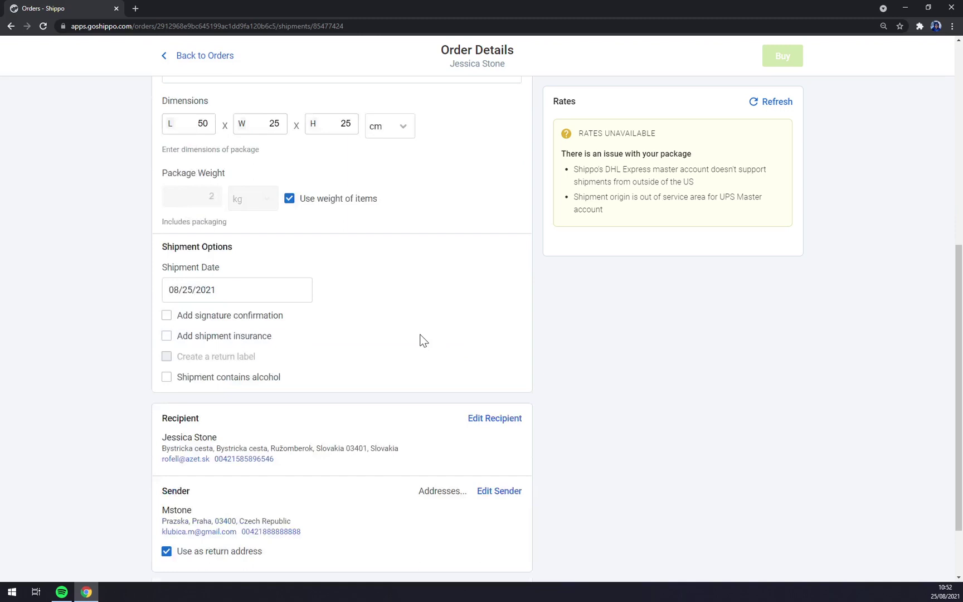
{"action": "left_click", "coordinate": [205, 252]}
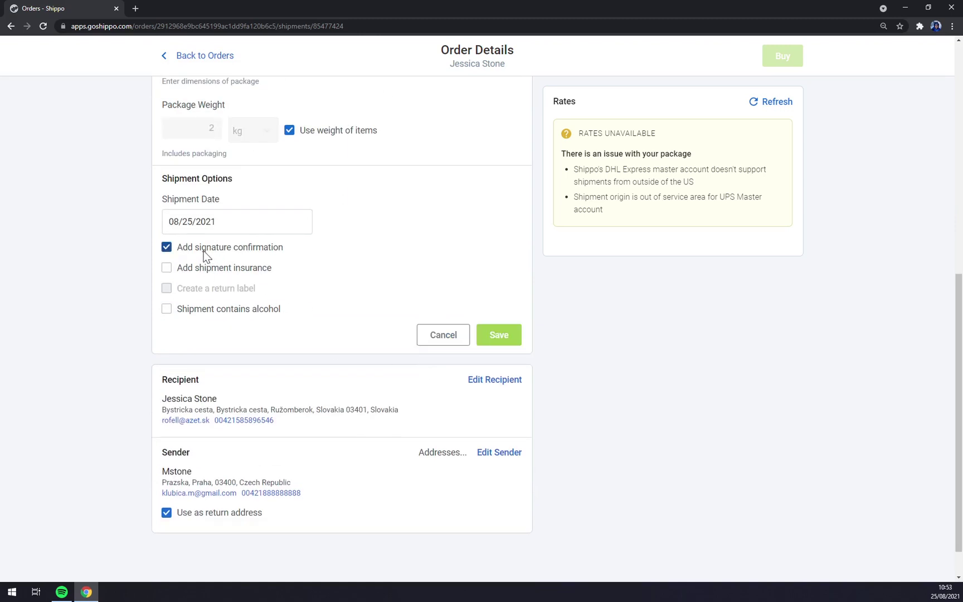
{"action": "left_click", "coordinate": [202, 250]}
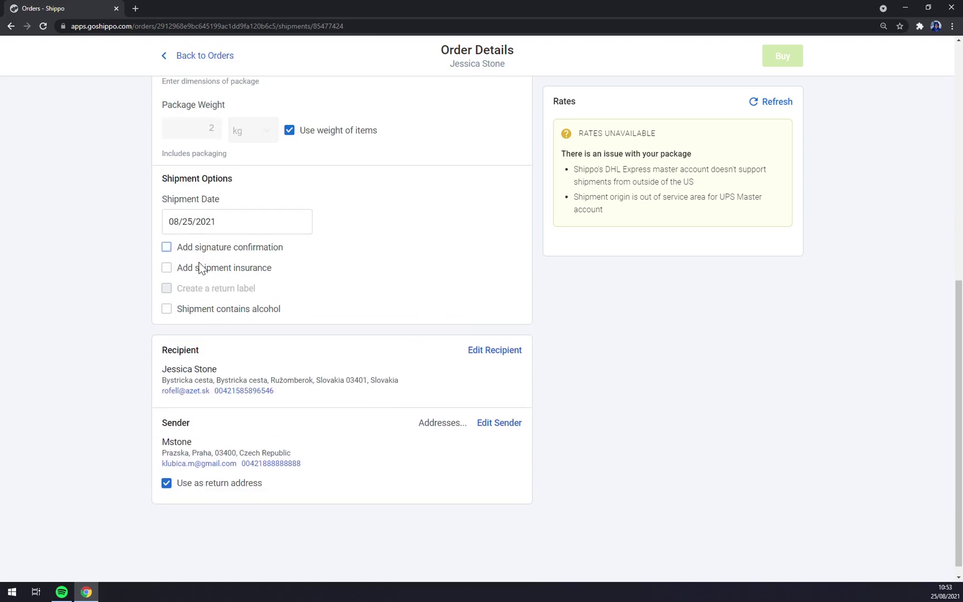
{"action": "left_click", "coordinate": [196, 268]}
{"action": "left_click", "coordinate": [196, 268]}
{"action": "scroll", "coordinate": [236, 327], "scroll_direction": "up", "scroll_amount": 8}
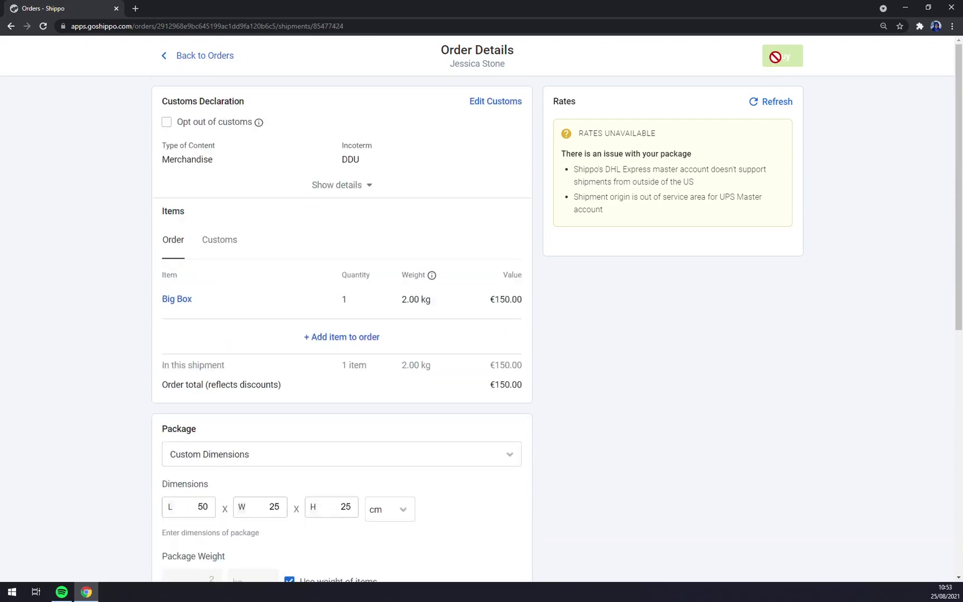
{"action": "scroll", "coordinate": [655, 381], "scroll_direction": "down", "scroll_amount": 5}
{"action": "scroll", "coordinate": [654, 382], "scroll_direction": "down", "scroll_amount": 3}
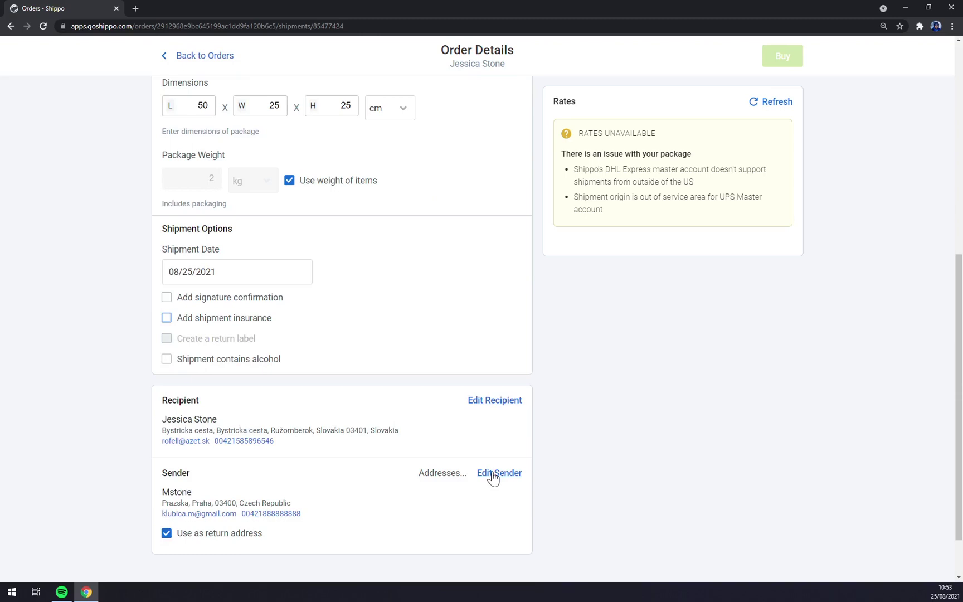
{"action": "scroll", "coordinate": [480, 448], "scroll_direction": "down", "scroll_amount": 1}
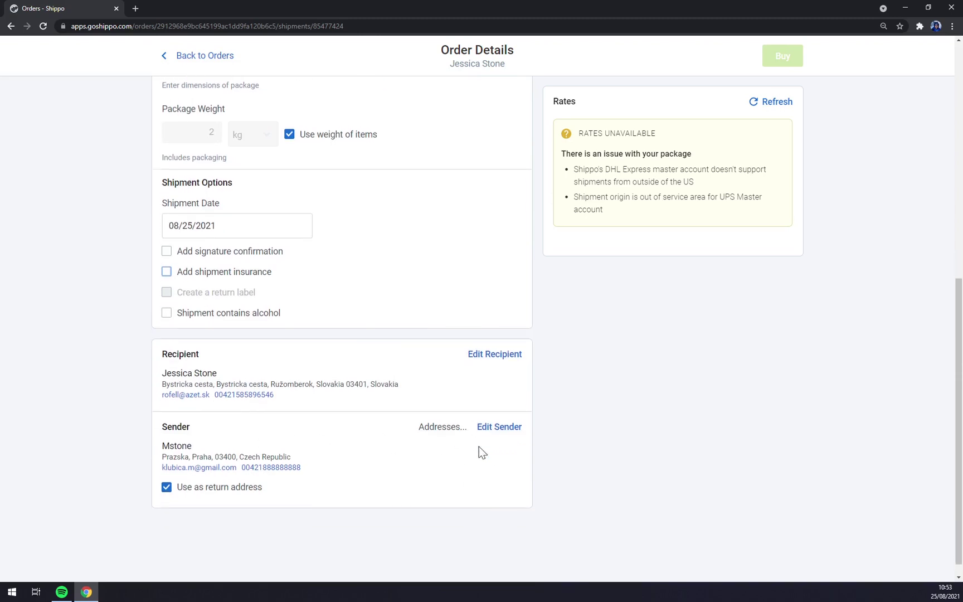
{"action": "scroll", "coordinate": [482, 444], "scroll_direction": "up", "scroll_amount": 8}
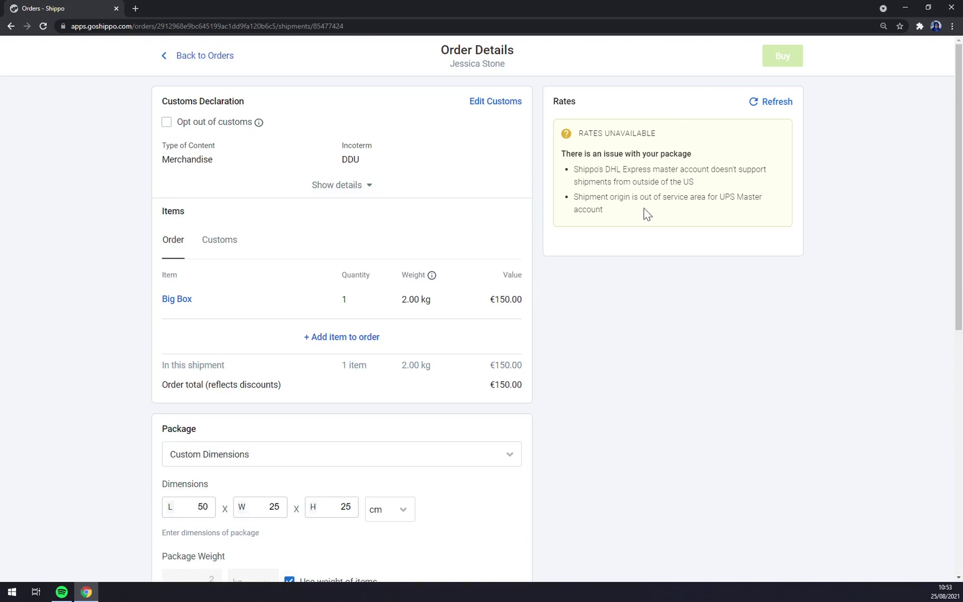
Go back to the Orders list and select the Big Box order.
{"action": "left_click", "coordinate": [190, 57]}
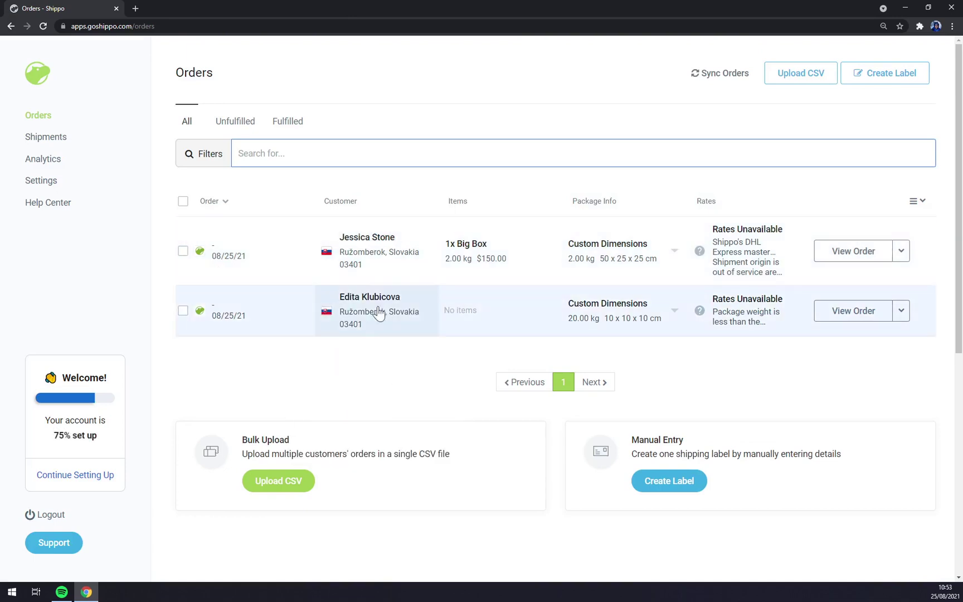
{"action": "left_click", "coordinate": [375, 255]}
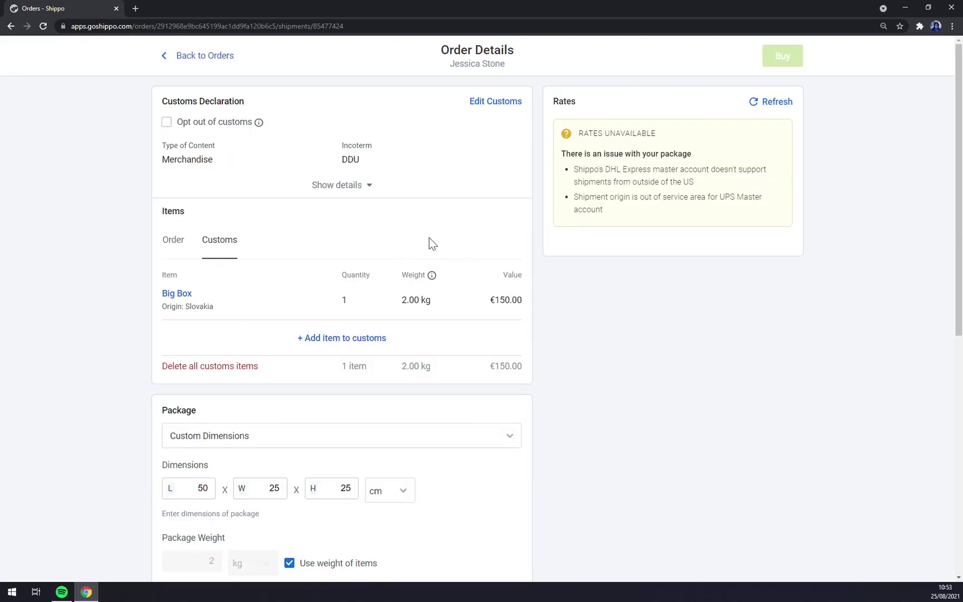
{"action": "left_click", "coordinate": [11, 28]}
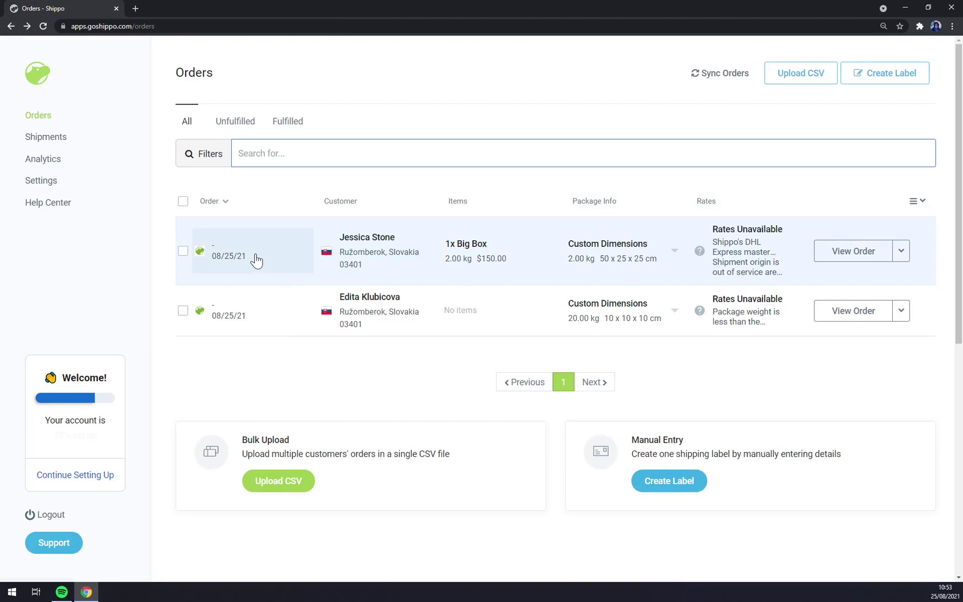
{"action": "left_click", "coordinate": [183, 252]}
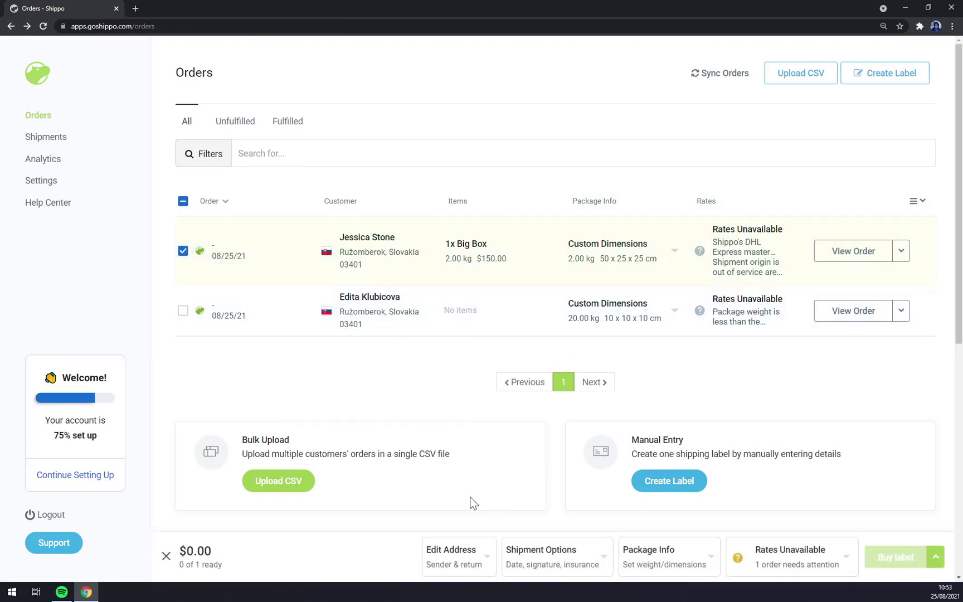
{"action": "left_click", "coordinate": [183, 251]}
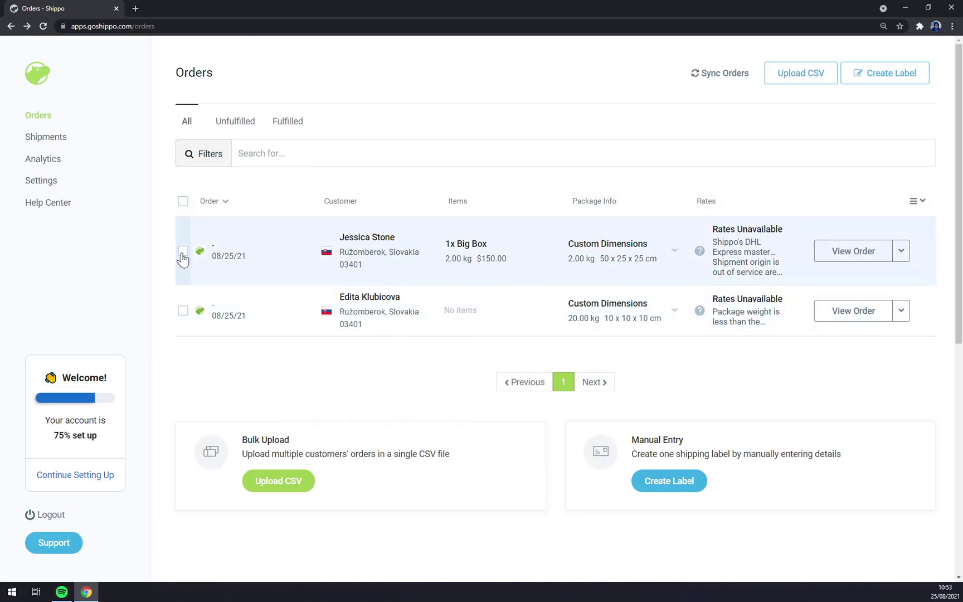
{"action": "left_click", "coordinate": [183, 252]}
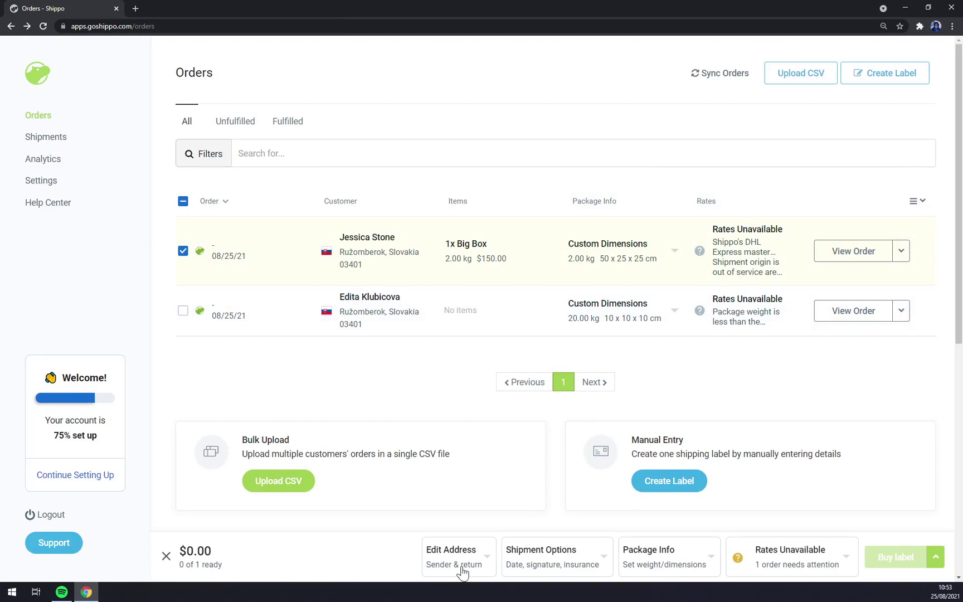
Review the order's Edit Address, Shipment Options, Package Info and Rates popovers.
{"action": "left_click", "coordinate": [485, 557]}
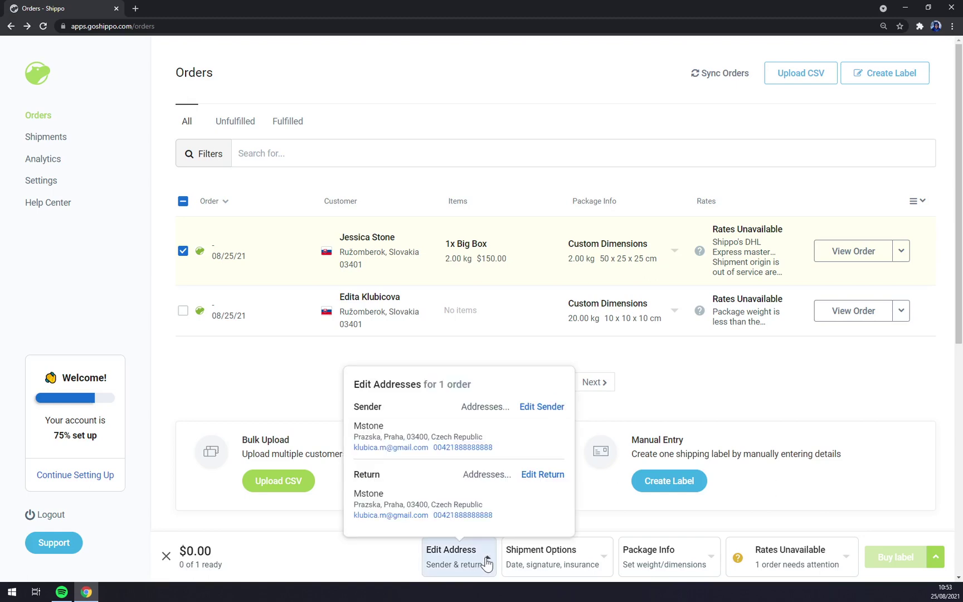
{"action": "left_click", "coordinate": [601, 564]}
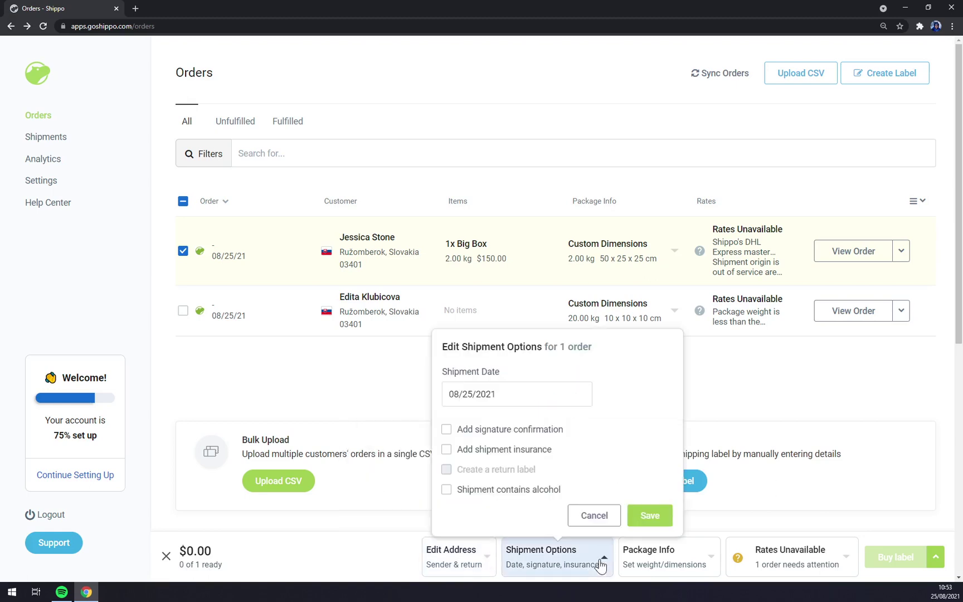
{"action": "left_click", "coordinate": [600, 564]}
{"action": "left_click", "coordinate": [710, 563]}
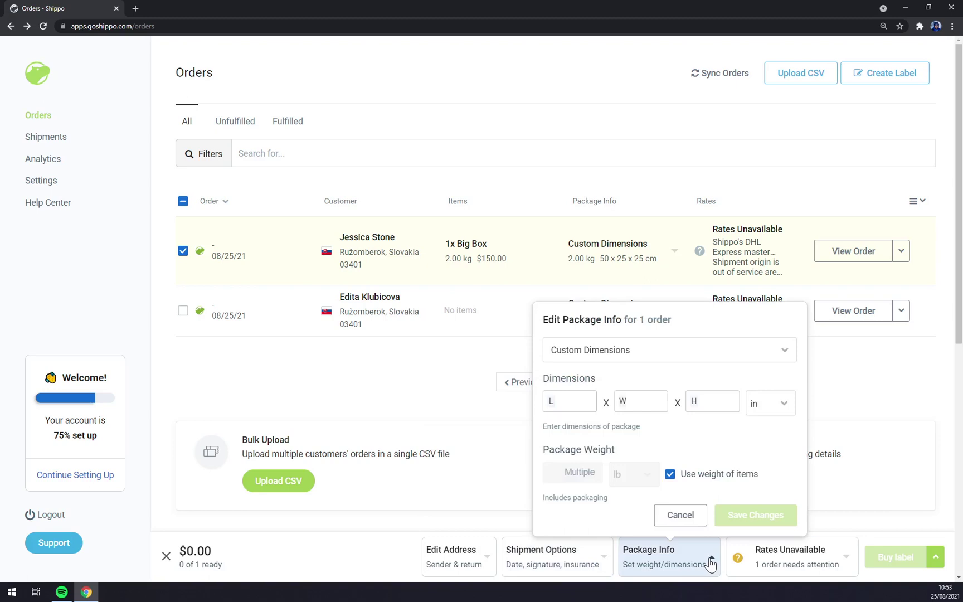
{"action": "left_click", "coordinate": [710, 563]}
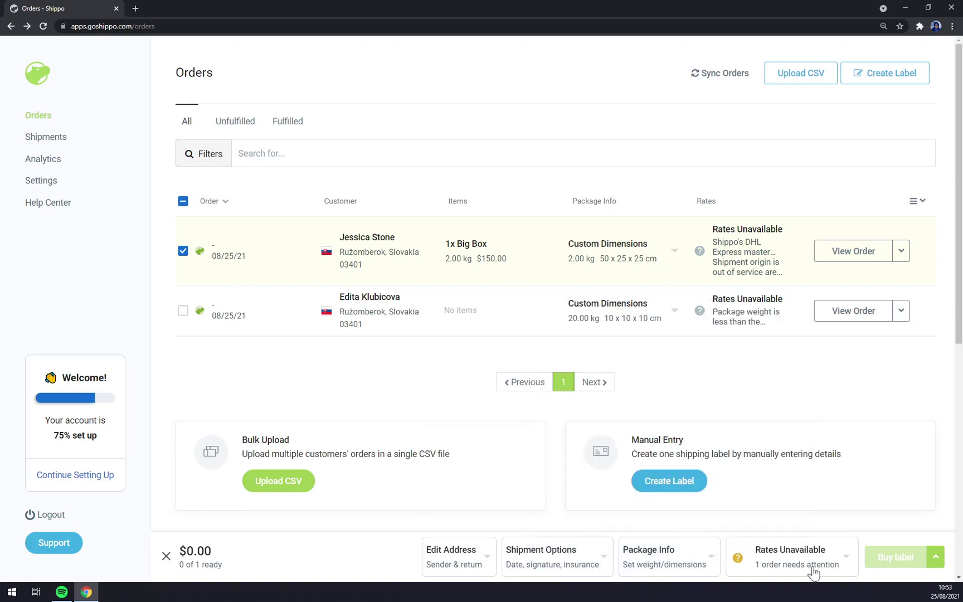
{"action": "left_click", "coordinate": [844, 560]}
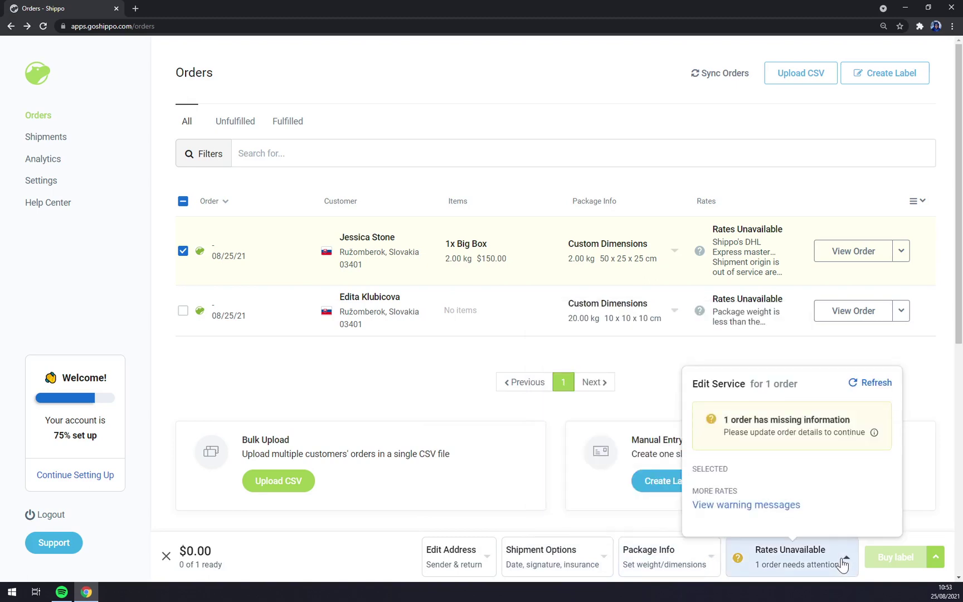
{"action": "left_click", "coordinate": [843, 565]}
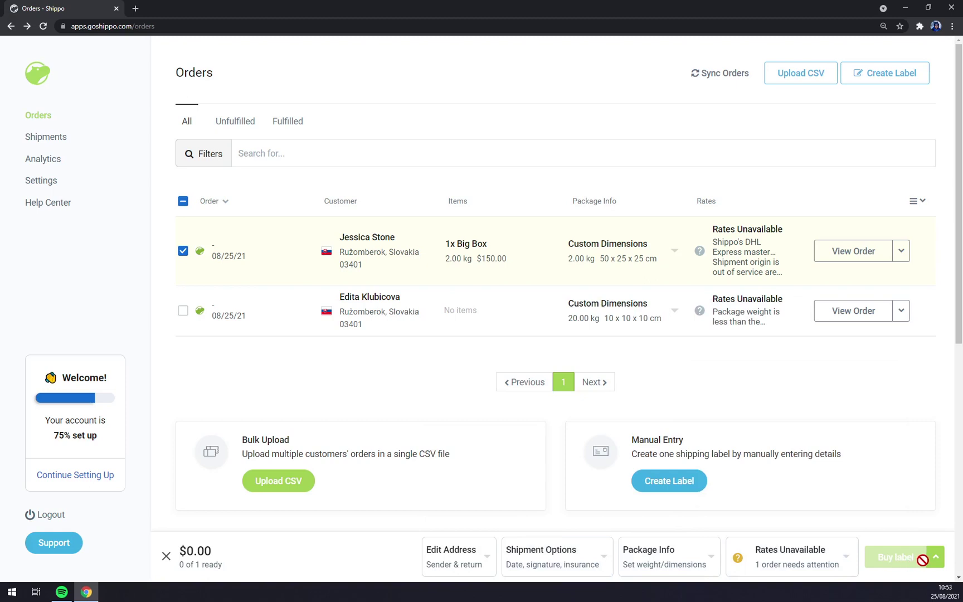
{"action": "left_click", "coordinate": [62, 140]}
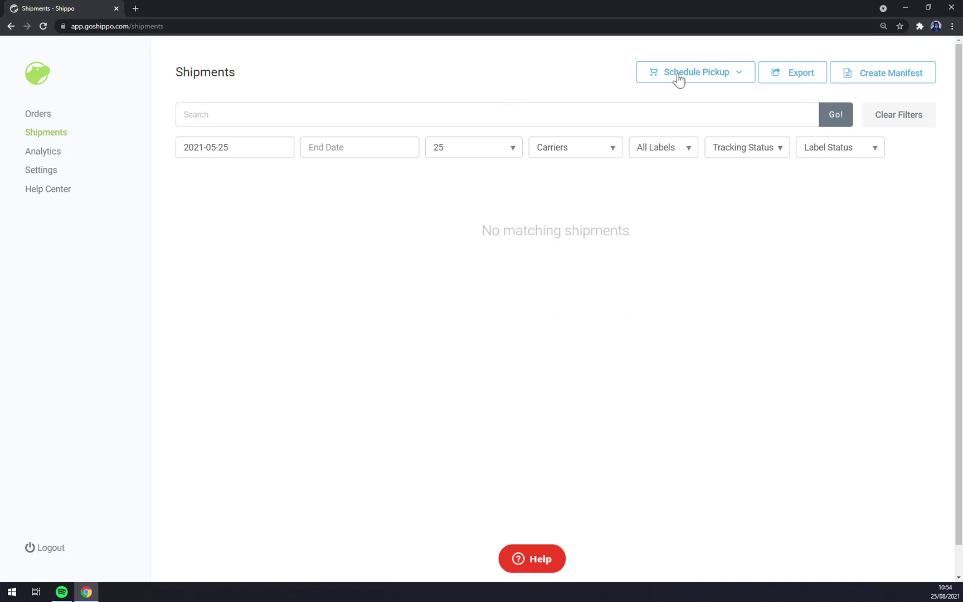
Try scheduling USPS and DHL Express pickups, dismissing each no-packages-for-pickup notice.
{"action": "mouse_move", "coordinate": [685, 84]}
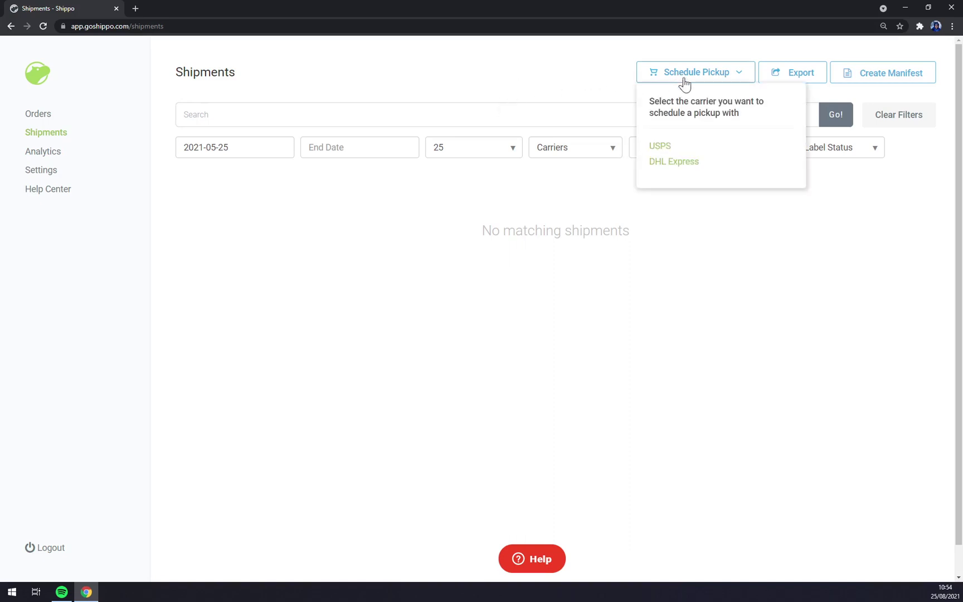
{"action": "left_click", "coordinate": [661, 146]}
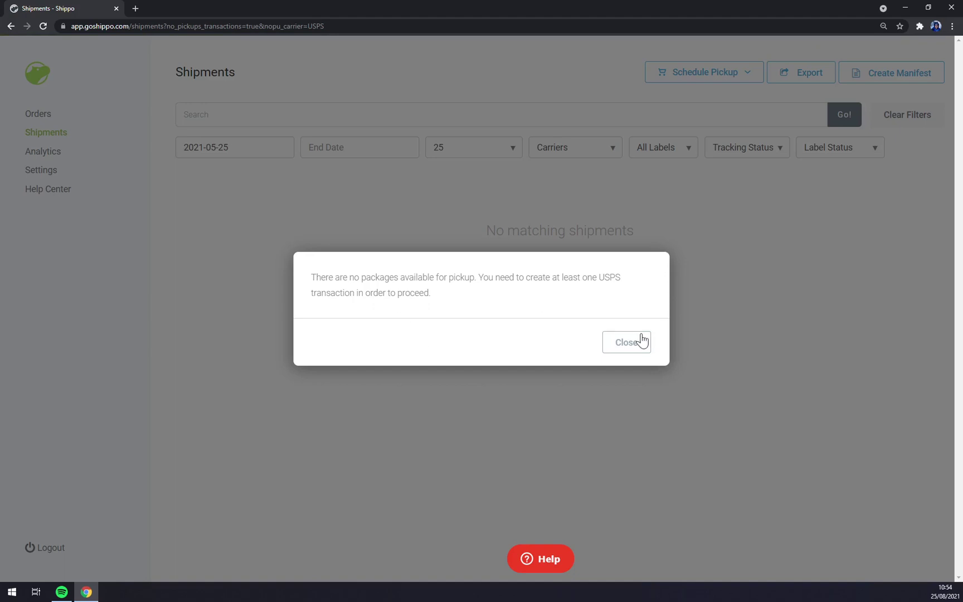
{"action": "left_click", "coordinate": [636, 340]}
{"action": "mouse_move", "coordinate": [700, 82]}
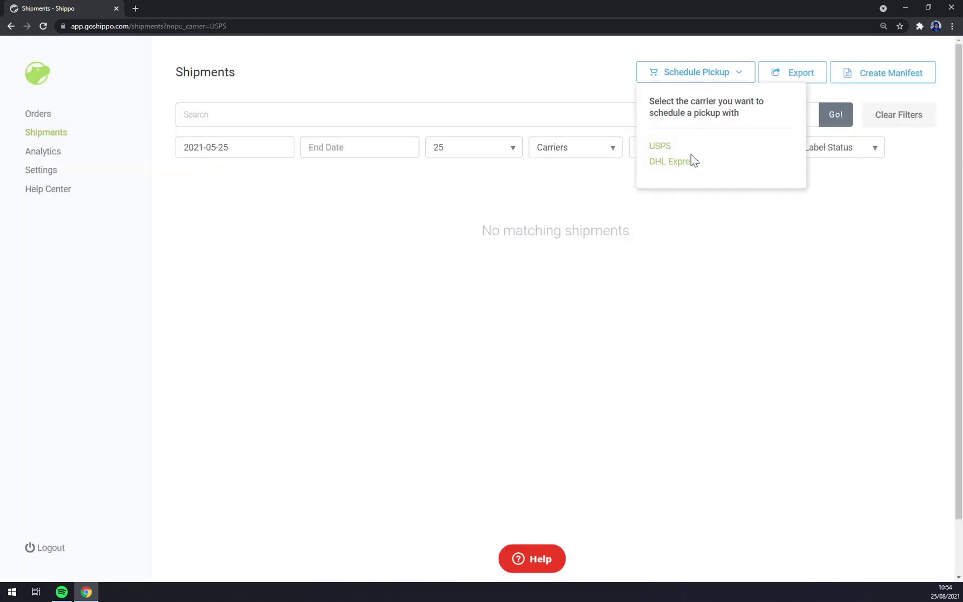
{"action": "left_click", "coordinate": [678, 162]}
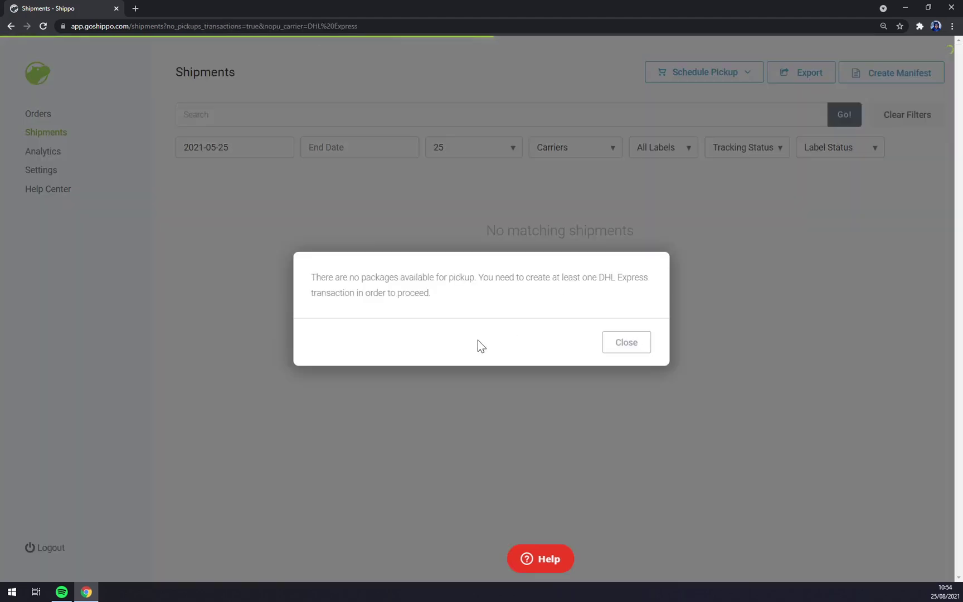
{"action": "left_click", "coordinate": [618, 344]}
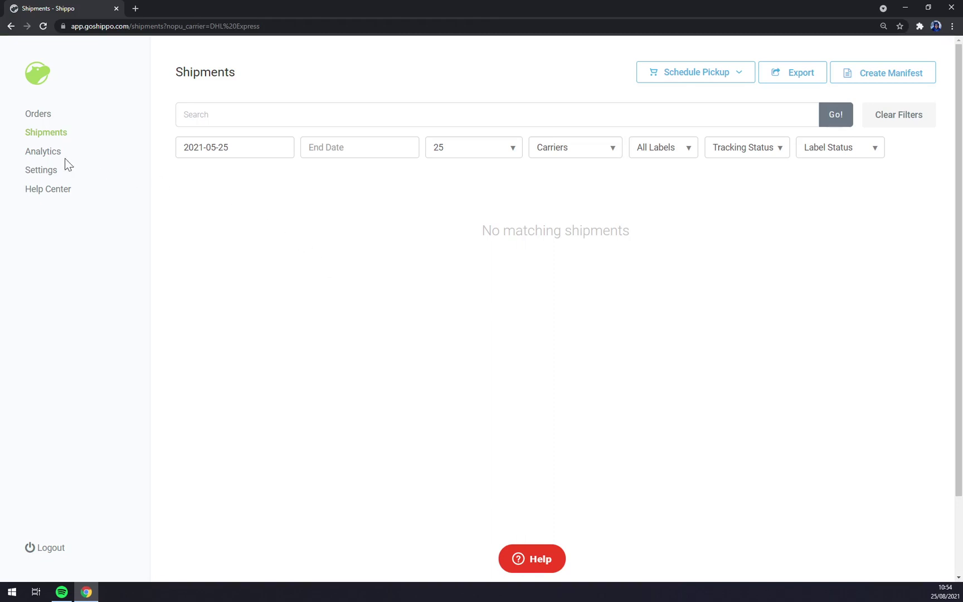
{"action": "left_click", "coordinate": [32, 159]}
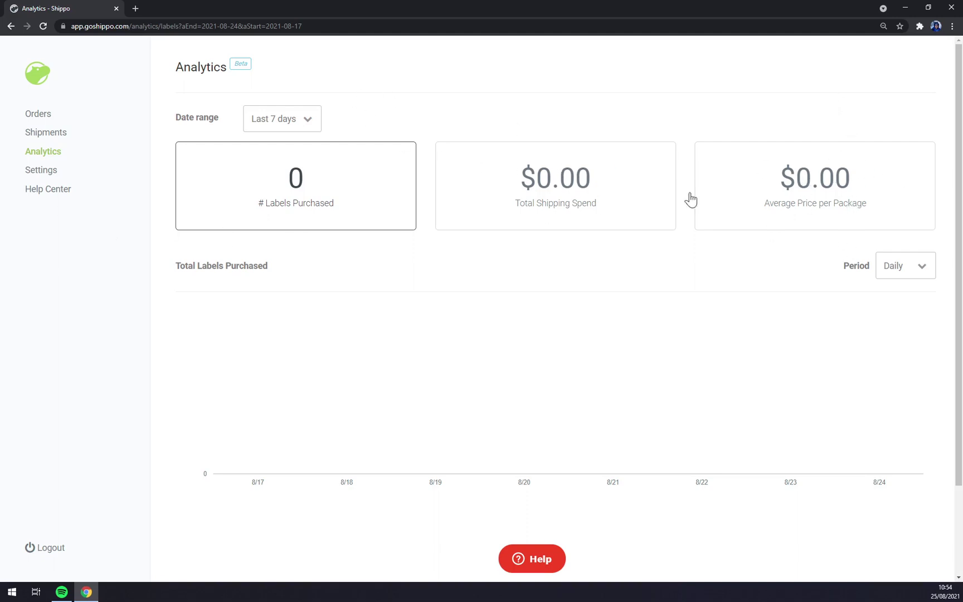
Switch the Analytics date range through Last 30 days, Last 60 days and Custom, then Last 7 days.
{"action": "left_click", "coordinate": [281, 119]}
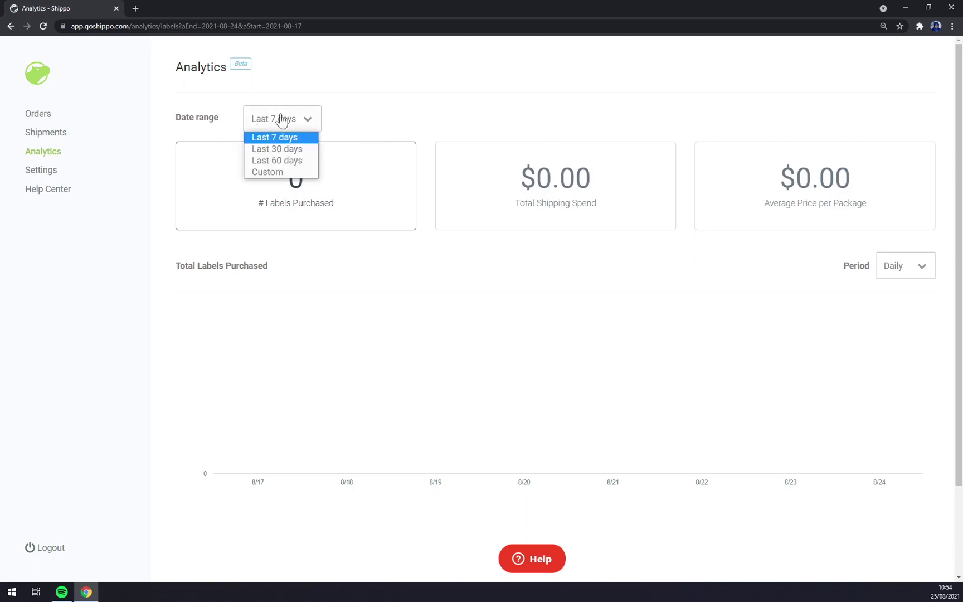
{"action": "left_click", "coordinate": [276, 150]}
{"action": "left_click", "coordinate": [306, 126]}
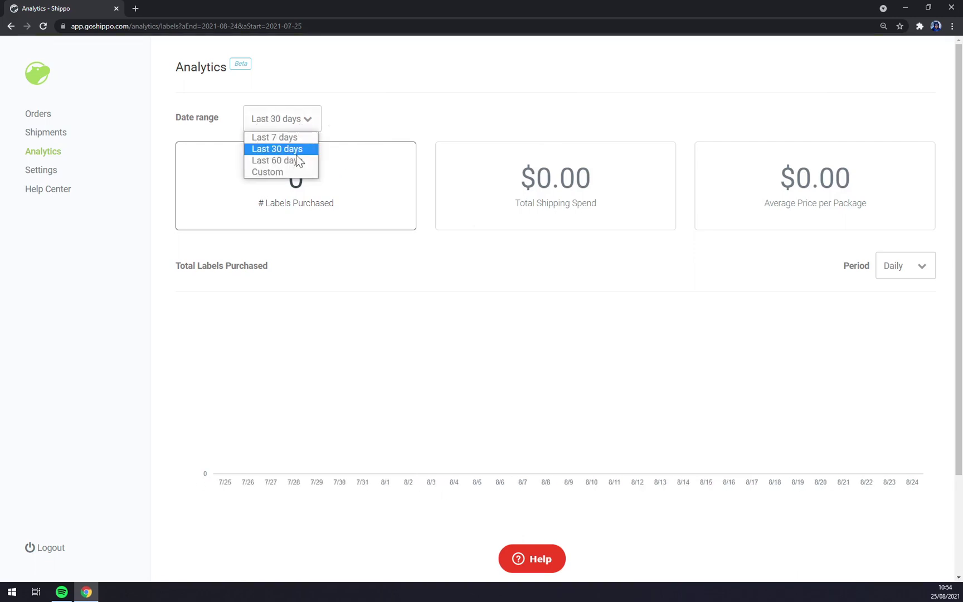
{"action": "left_click", "coordinate": [289, 161]}
{"action": "left_click", "coordinate": [310, 126]}
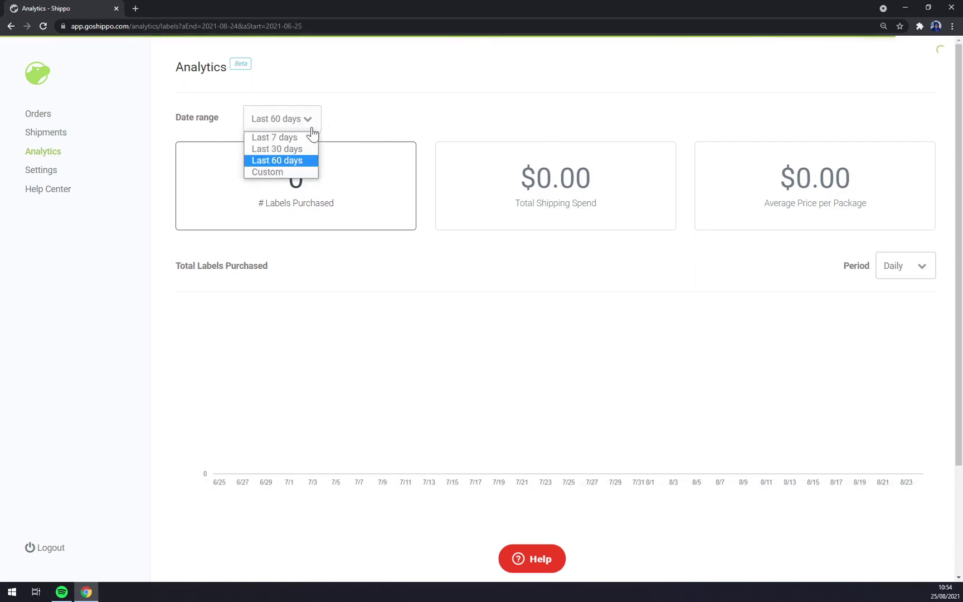
{"action": "left_click", "coordinate": [292, 172]}
{"action": "left_click", "coordinate": [427, 119]}
{"action": "left_click", "coordinate": [359, 118]}
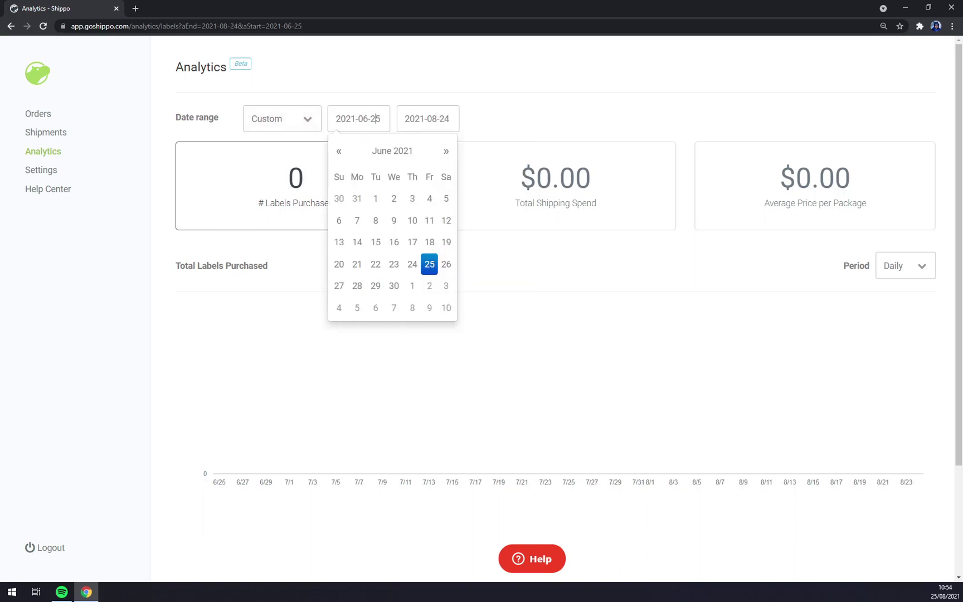
{"action": "left_click", "coordinate": [393, 85]}
{"action": "left_click", "coordinate": [306, 119]}
{"action": "left_click", "coordinate": [275, 137]}
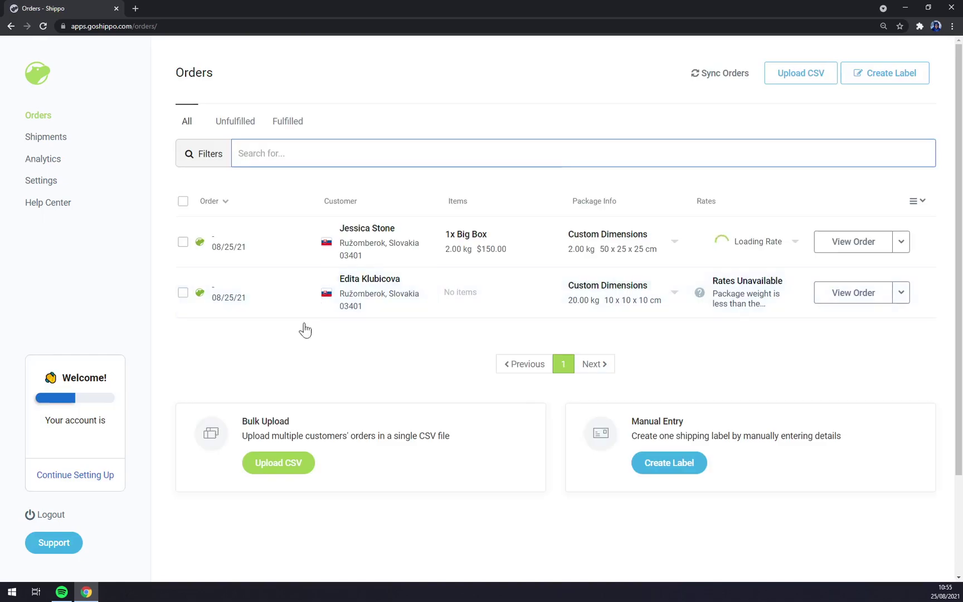
Scroll down the Orders list and log out of Shippo.
{"action": "scroll", "coordinate": [303, 329], "scroll_direction": "down", "scroll_amount": 2}
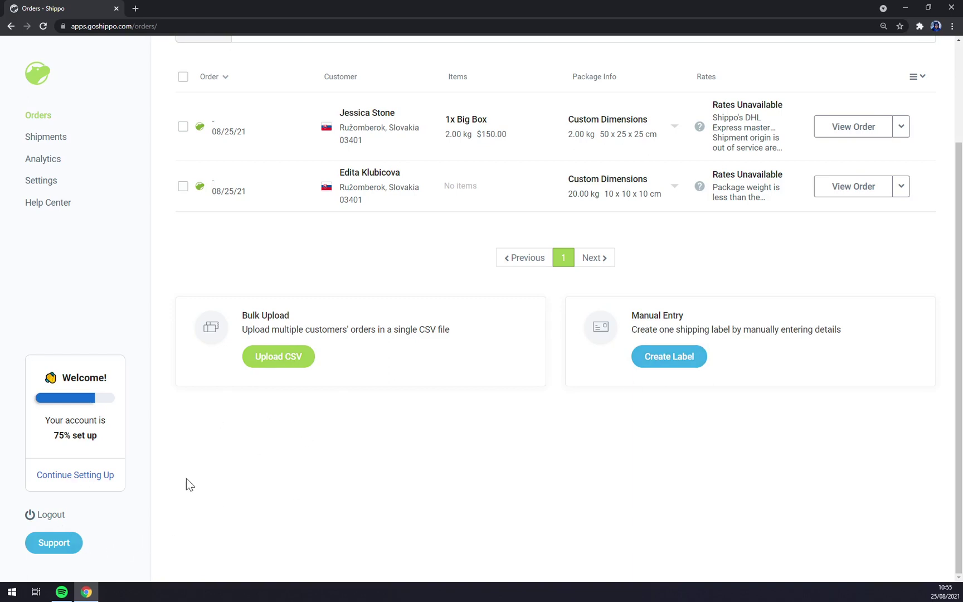
{"action": "left_click", "coordinate": [54, 523]}
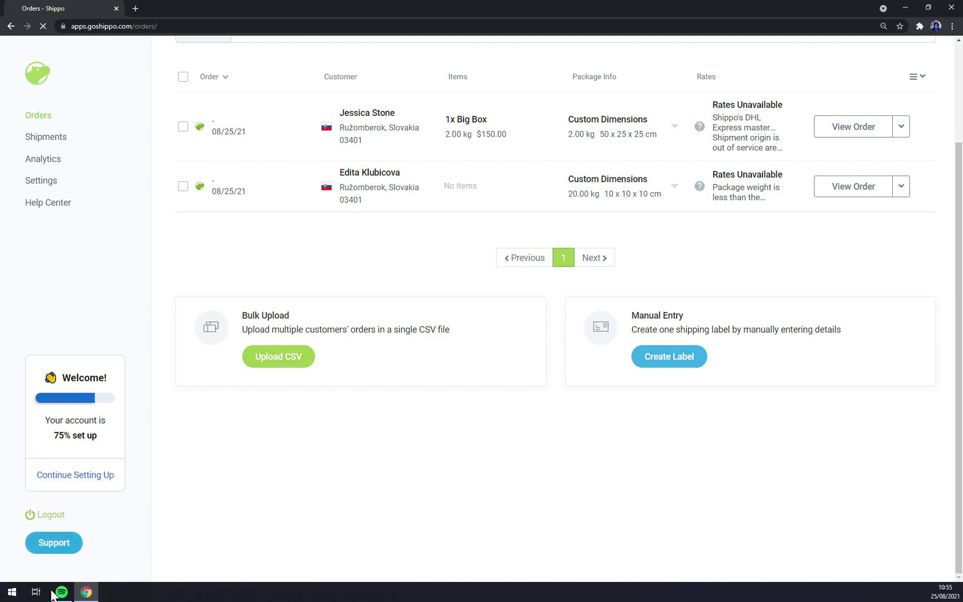